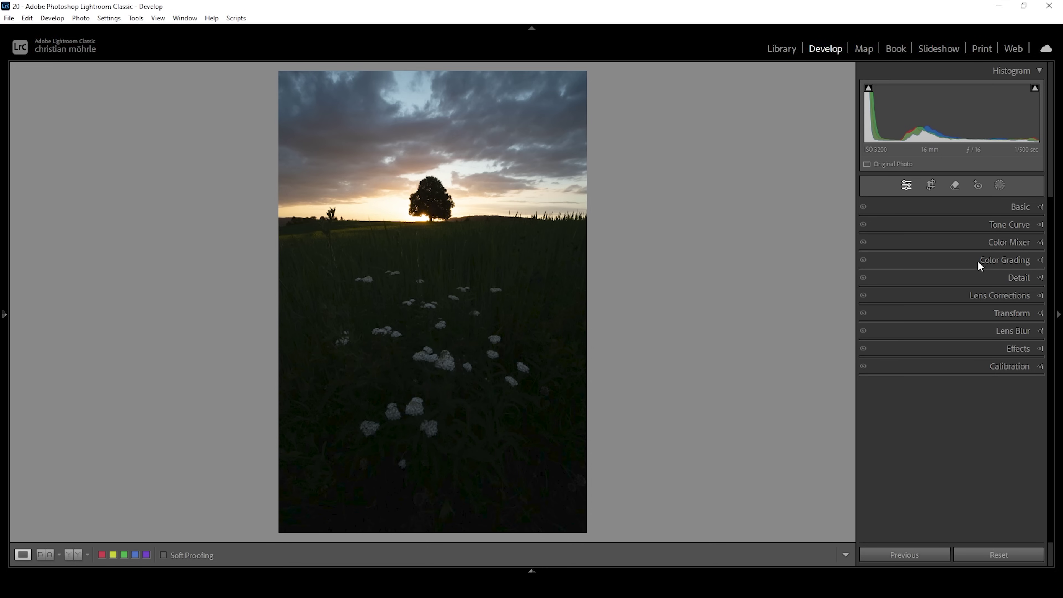
Apply AI Denoise at amount 35 to the sunset meadow photo, creating a denoised DNG.
{"action": "left_click", "coordinate": [994, 277]}
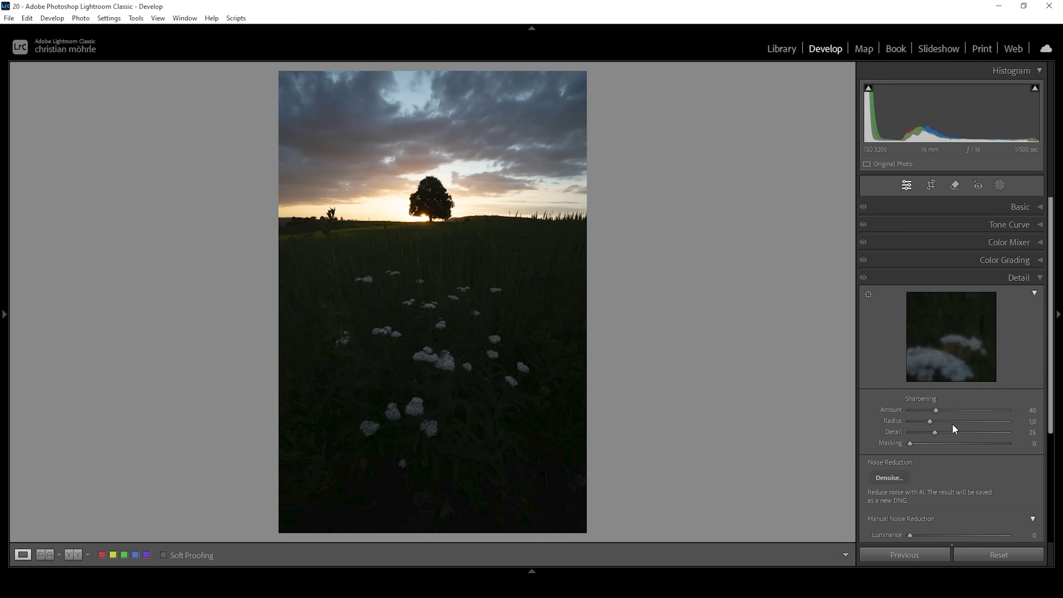
{"action": "left_click", "coordinate": [888, 478]}
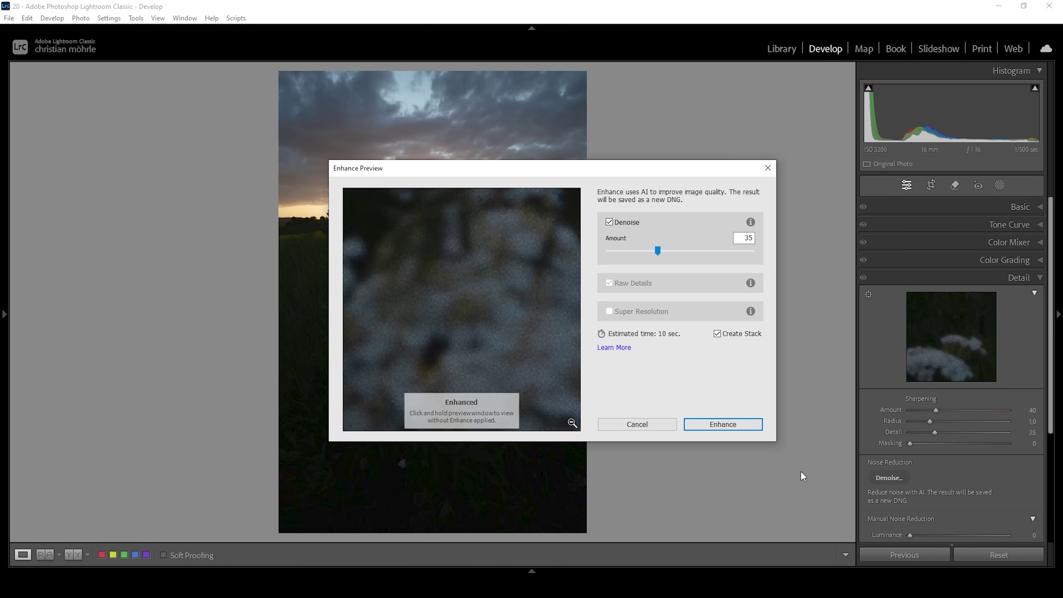
{"action": "left_click", "coordinate": [747, 427]}
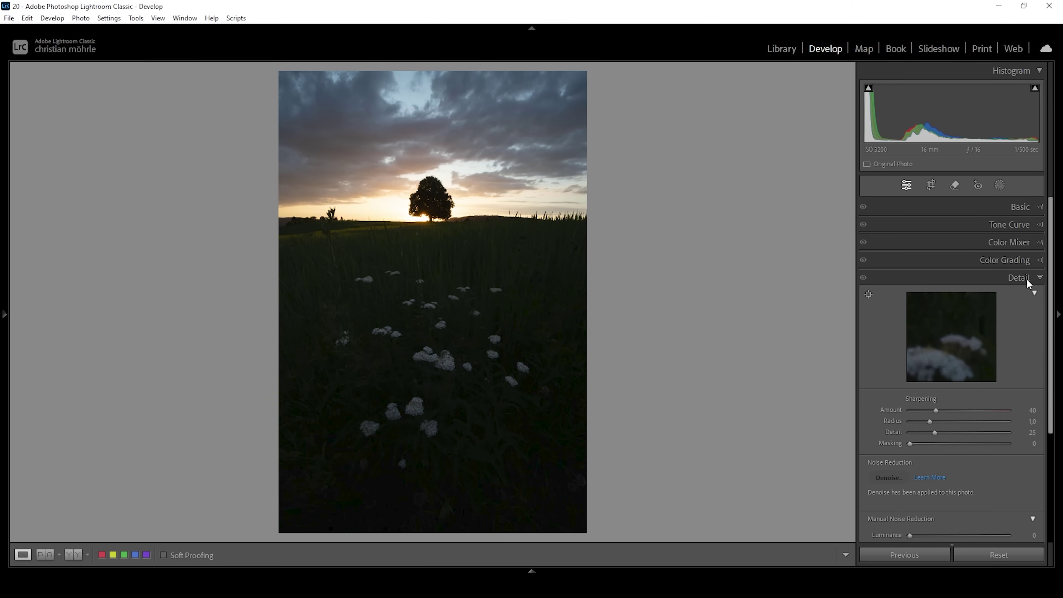
{"action": "left_click", "coordinate": [1037, 278]}
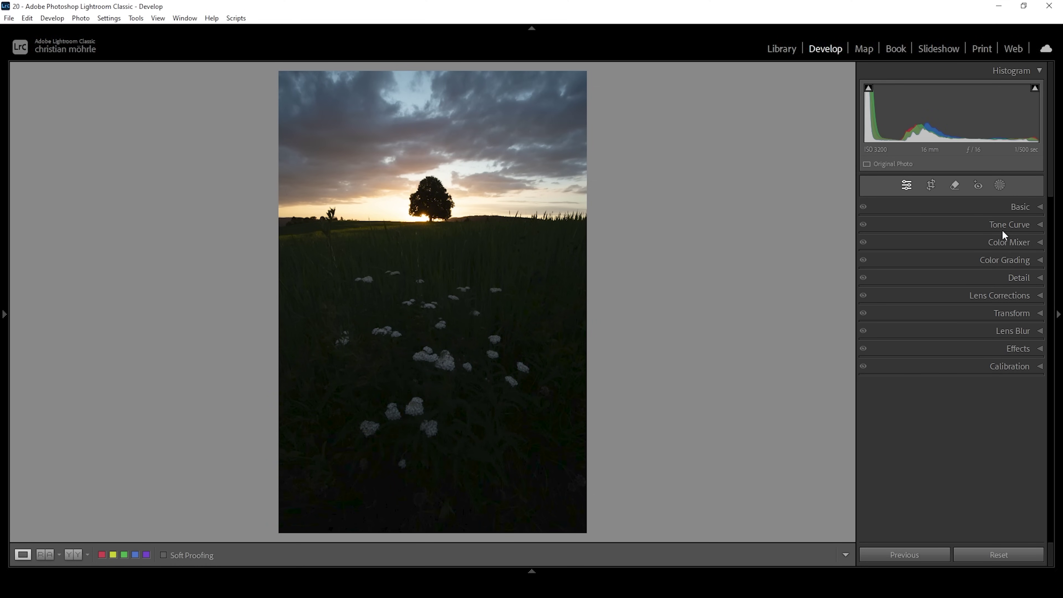
Switch the photo's profile to Adobe Standard in the Basic panel.
{"action": "left_click", "coordinate": [1015, 211]}
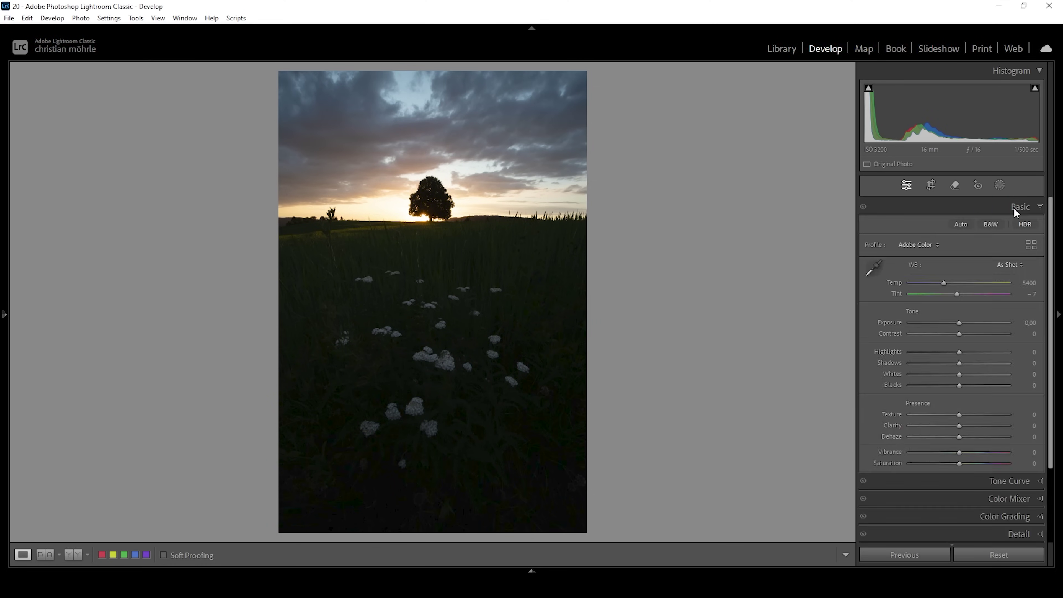
{"action": "left_click", "coordinate": [922, 245]}
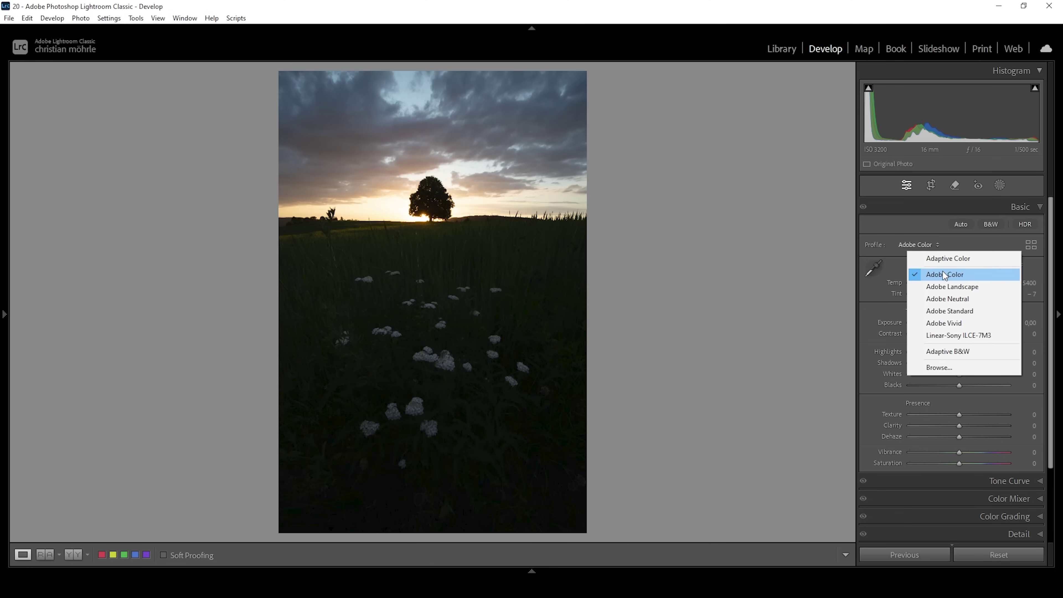
{"action": "left_click", "coordinate": [958, 315]}
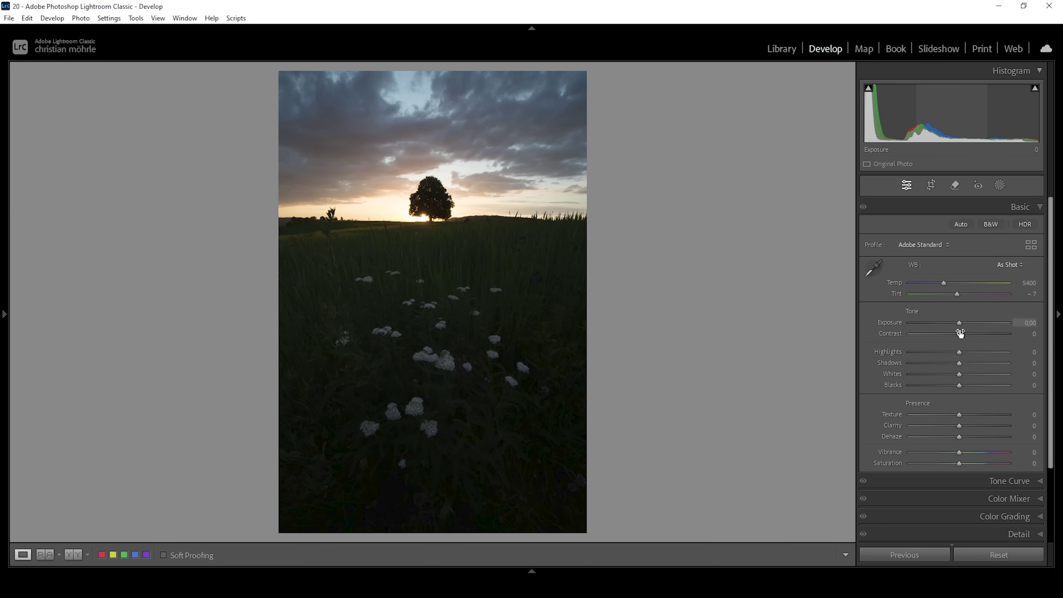
Set Exposure +1.65, Highlights −70, Shadows +18 and Blacks +42.
{"action": "left_click_drag", "start_coordinate": [959, 323], "coordinate": [975, 329]}
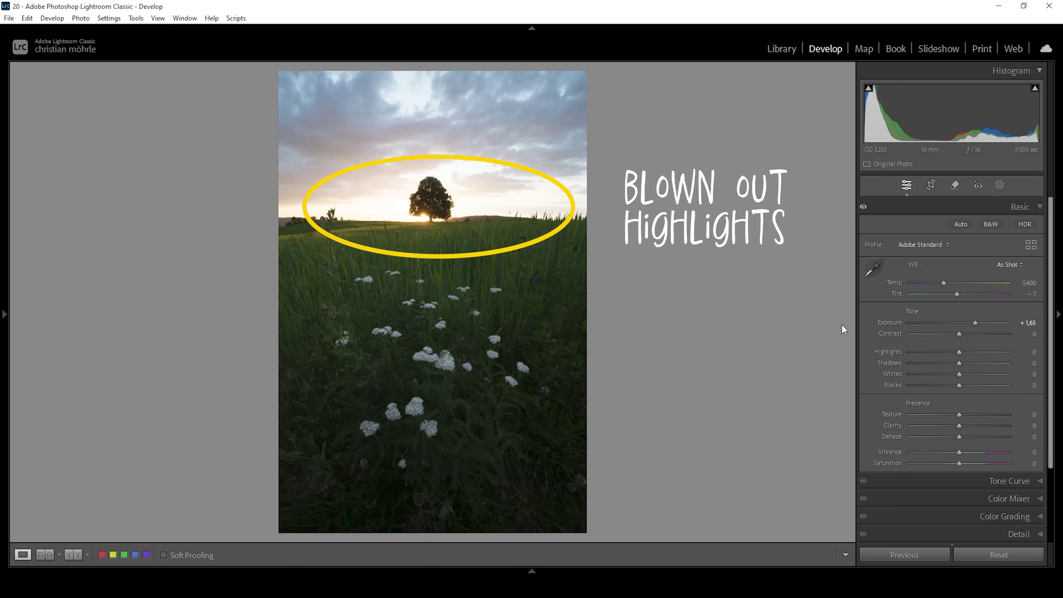
{"action": "left_click_drag", "start_coordinate": [960, 350], "coordinate": [928, 352]}
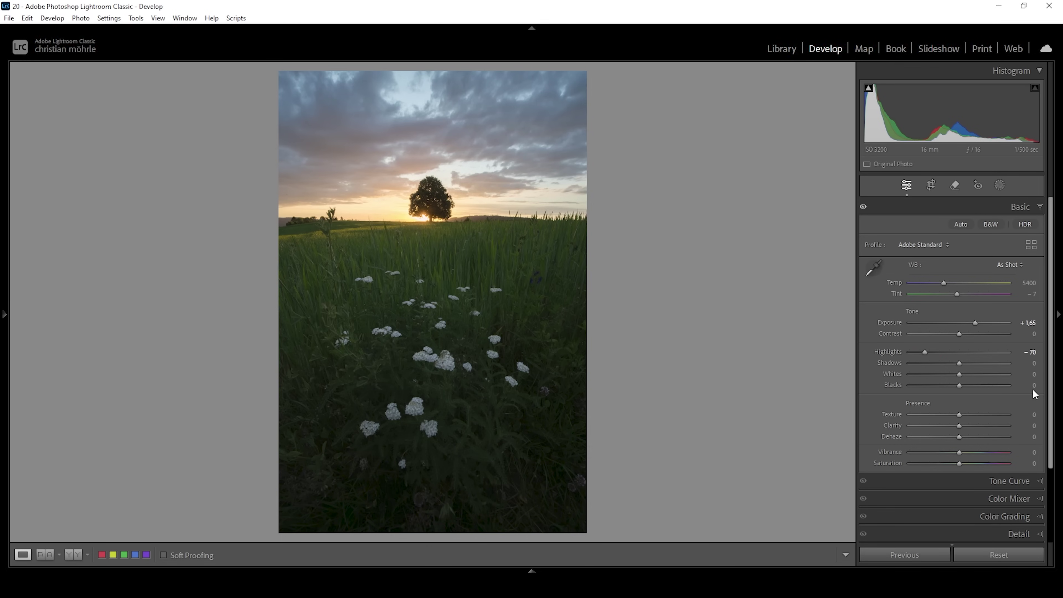
{"action": "left_click_drag", "start_coordinate": [960, 366], "coordinate": [966, 368]}
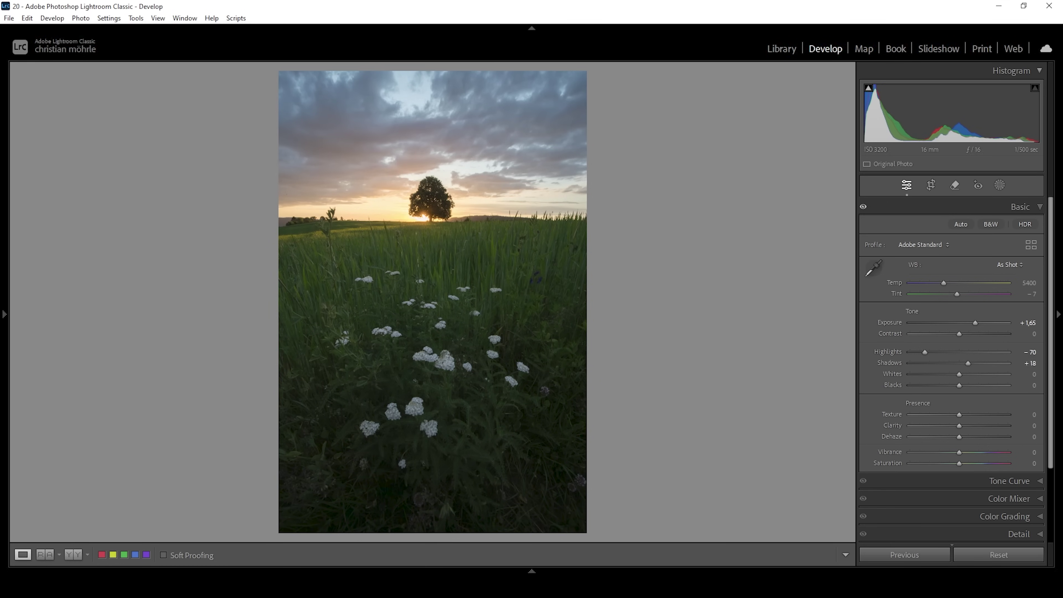
{"action": "left_click_drag", "start_coordinate": [960, 386], "coordinate": [982, 387]}
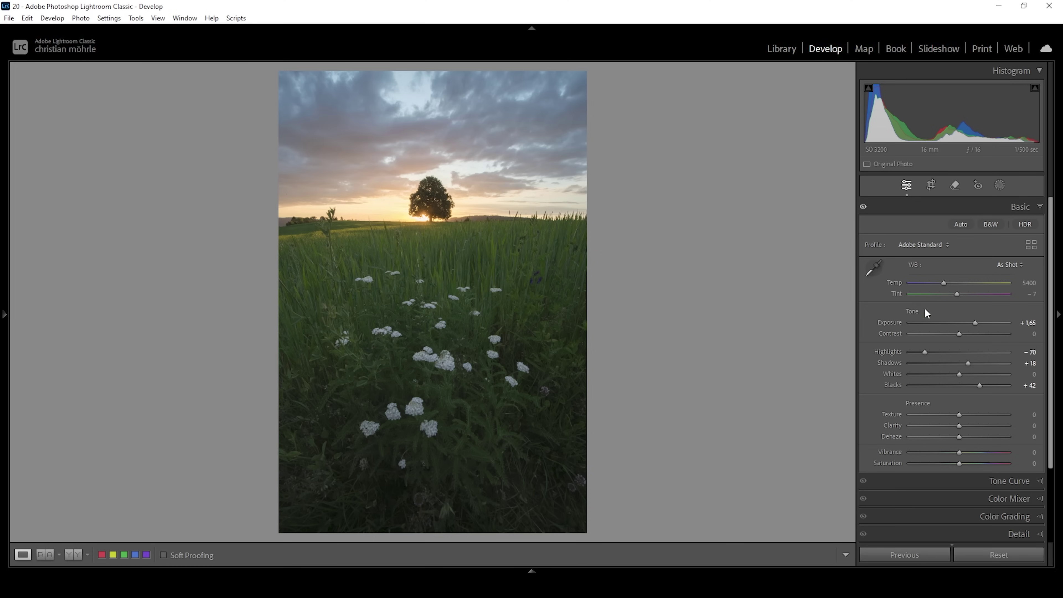
Warm Temp to 5850, set Texture +7, Clarity +6, Dehaze −2, Vibrance +18, and compare before/after.
{"action": "left_click_drag", "start_coordinate": [945, 283], "coordinate": [950, 286]}
{"action": "left_click_drag", "start_coordinate": [950, 283], "coordinate": [955, 283]}
{"action": "left_click_drag", "start_coordinate": [959, 426], "coordinate": [963, 431]}
{"action": "left_click_drag", "start_coordinate": [959, 438], "coordinate": [957, 438]}
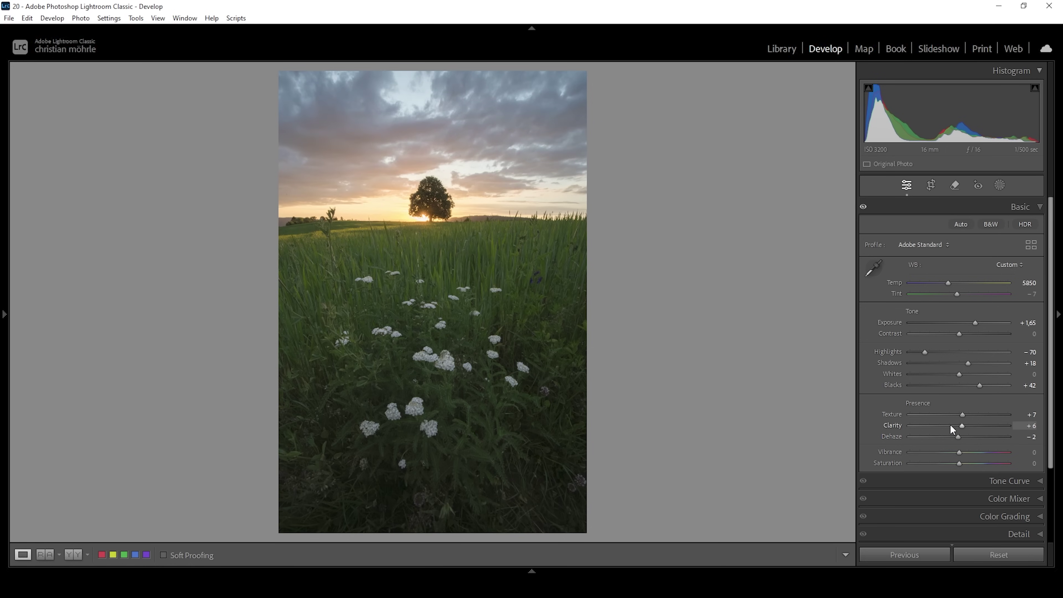
{"action": "left_click_drag", "start_coordinate": [965, 454], "coordinate": [970, 455]}
{"action": "left_click", "coordinate": [74, 554]}
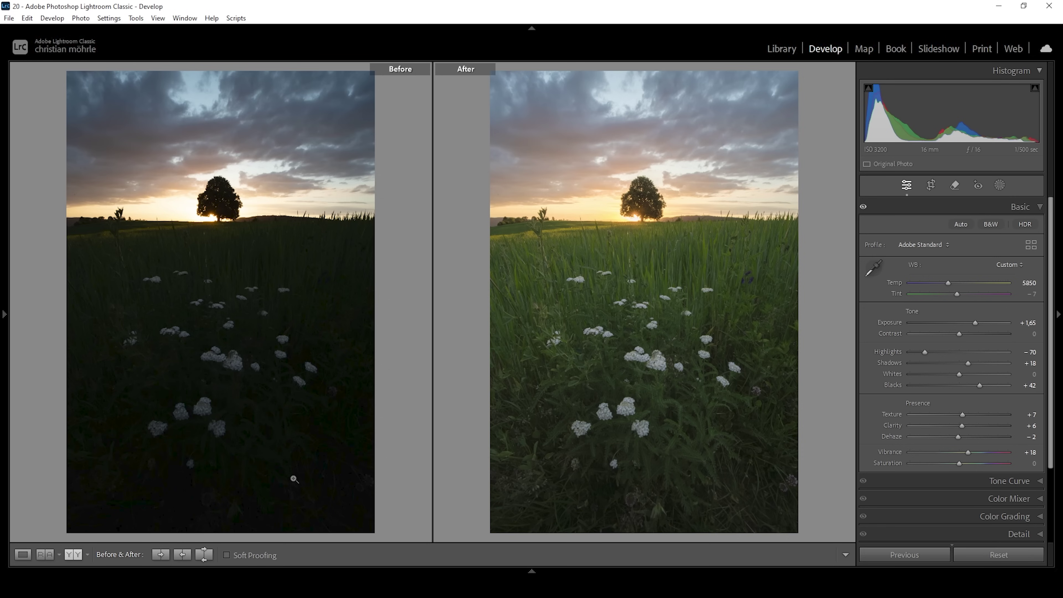
{"action": "left_click", "coordinate": [23, 554]}
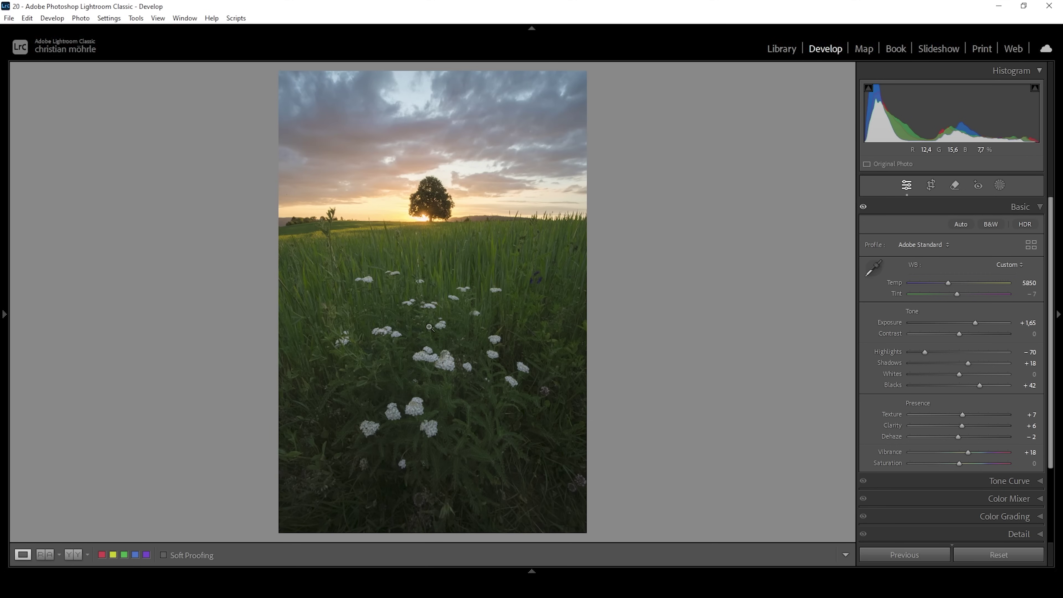
Set Transform Vertical perspective to +26, briefly toggling the correction off to compare.
{"action": "left_click", "coordinate": [963, 207]}
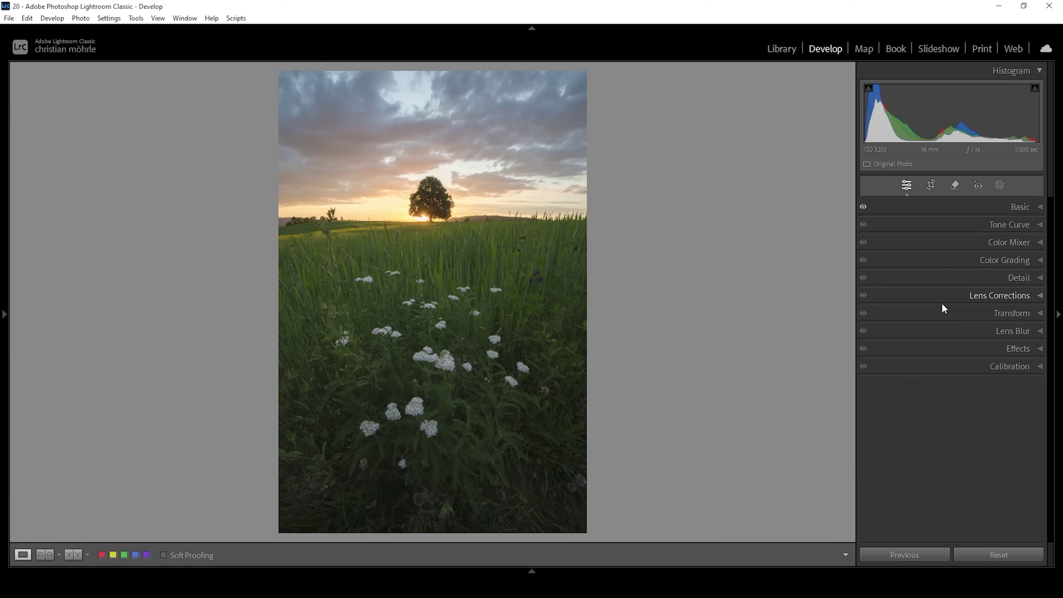
{"action": "left_click", "coordinate": [988, 314]}
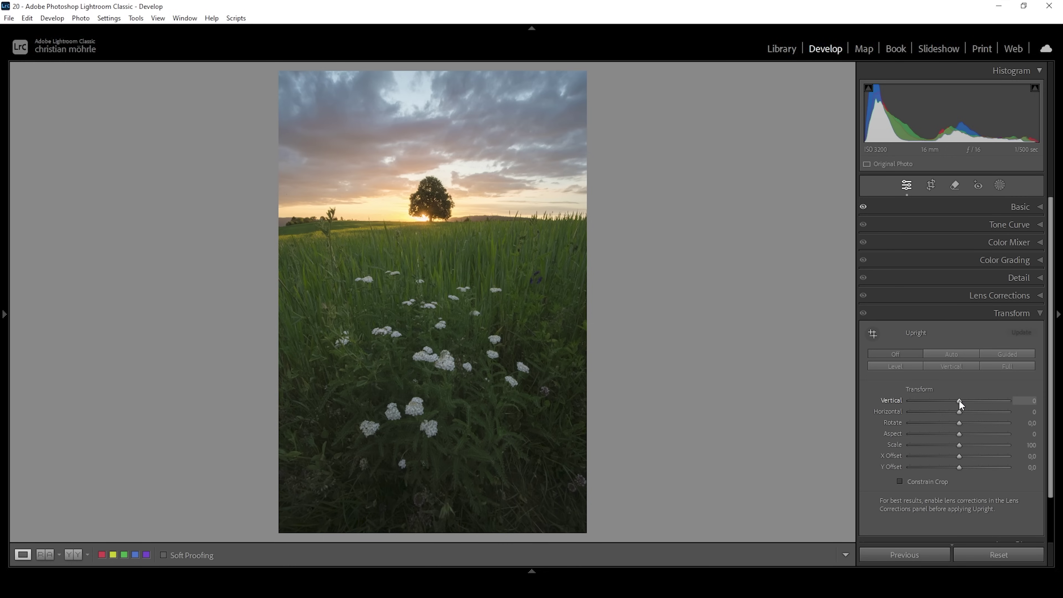
{"action": "left_click_drag", "start_coordinate": [958, 399], "coordinate": [966, 399]}
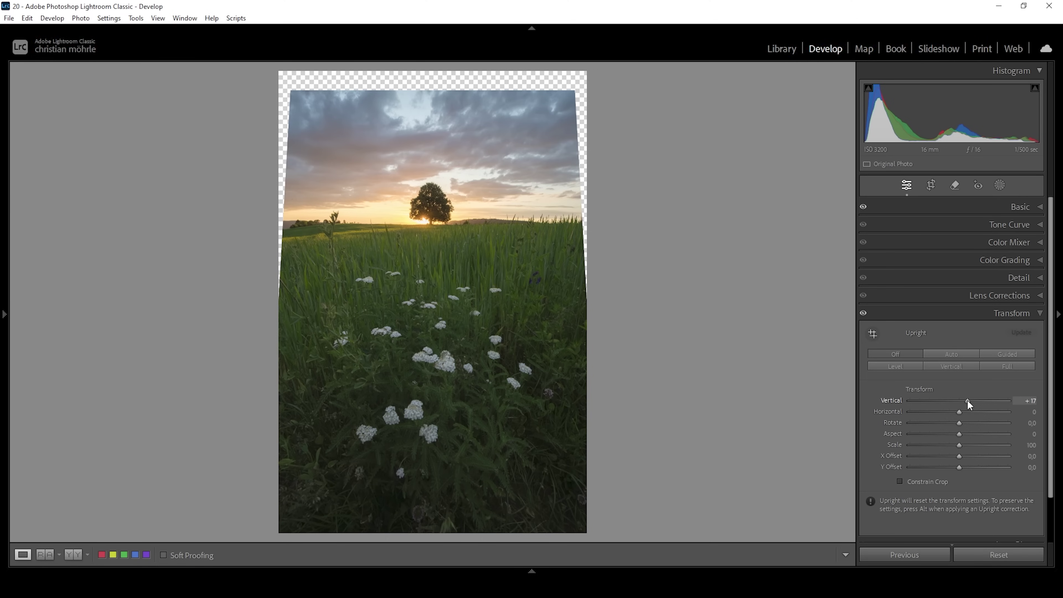
{"action": "left_click_drag", "start_coordinate": [967, 400], "coordinate": [972, 405]}
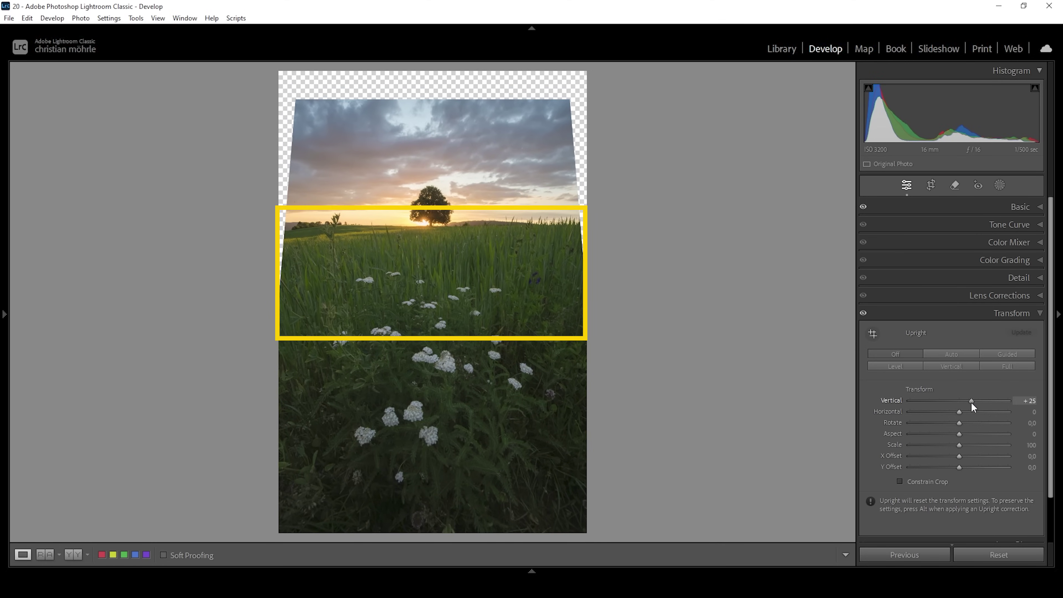
{"action": "left_click_drag", "start_coordinate": [971, 402], "coordinate": [968, 402]}
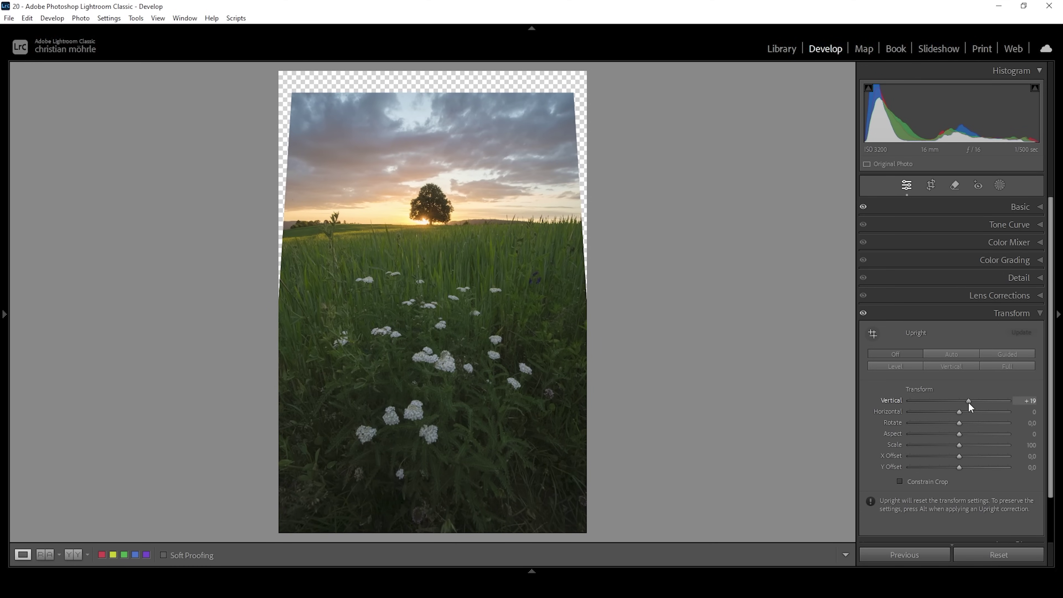
{"action": "left_click_drag", "start_coordinate": [968, 402], "coordinate": [972, 402]}
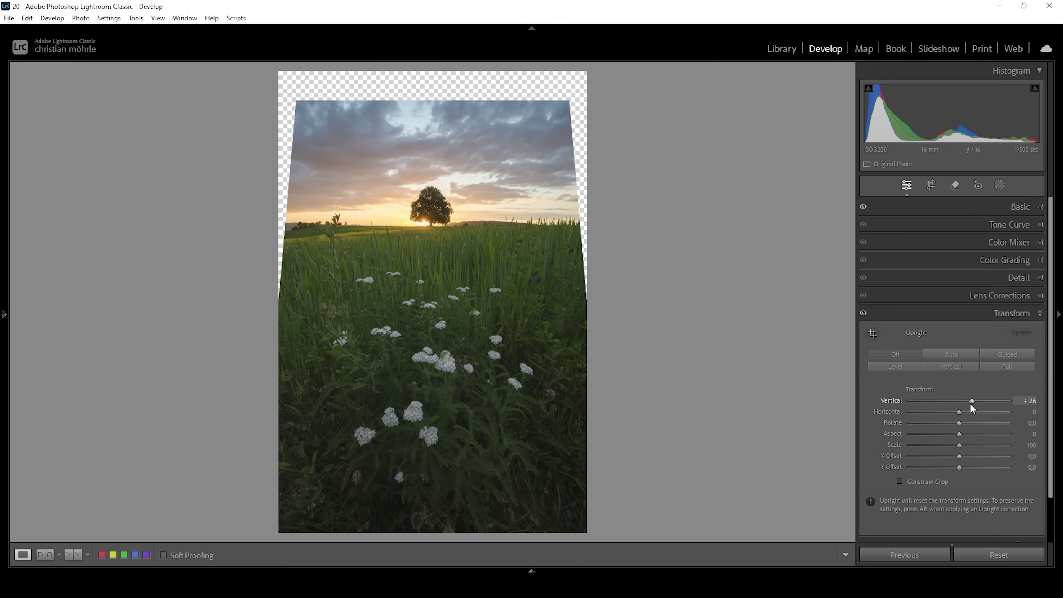
{"action": "left_click", "coordinate": [863, 313]}
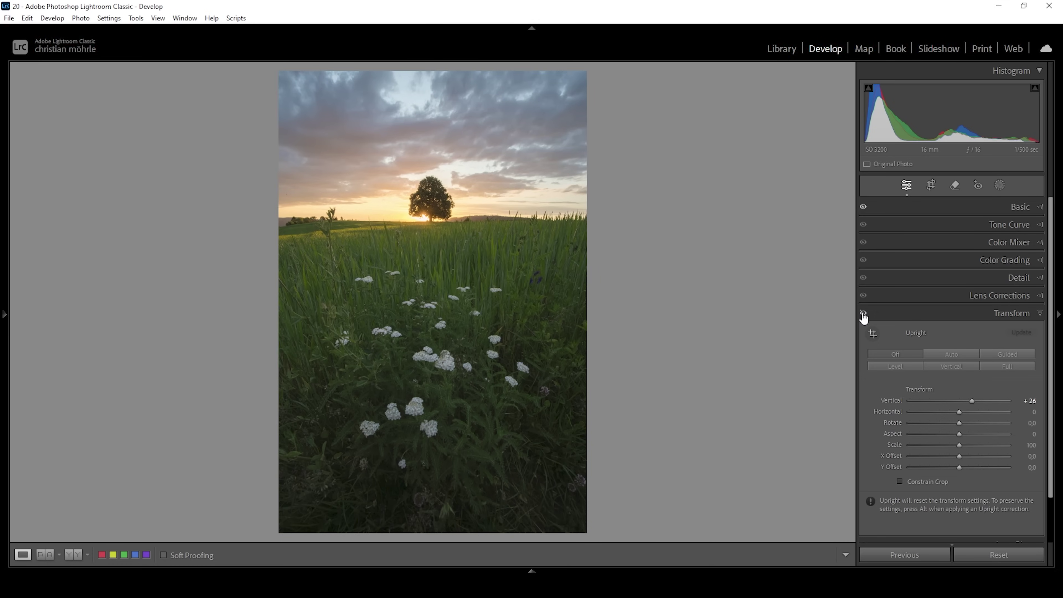
{"action": "left_click", "coordinate": [863, 313]}
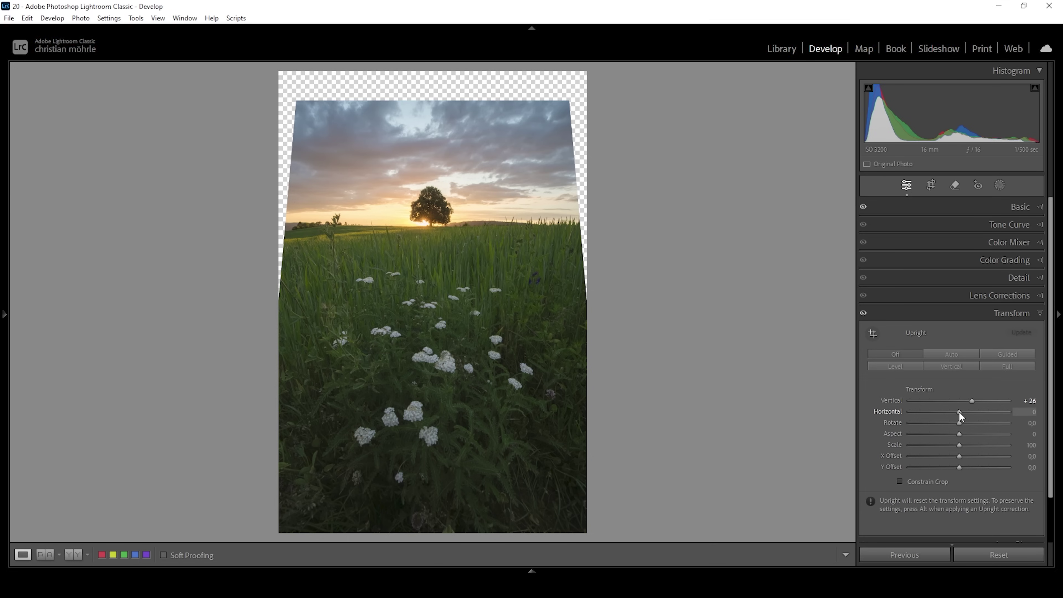
Skew the Horizontal perspective to −15.
{"action": "left_click_drag", "start_coordinate": [959, 412], "coordinate": [950, 412]}
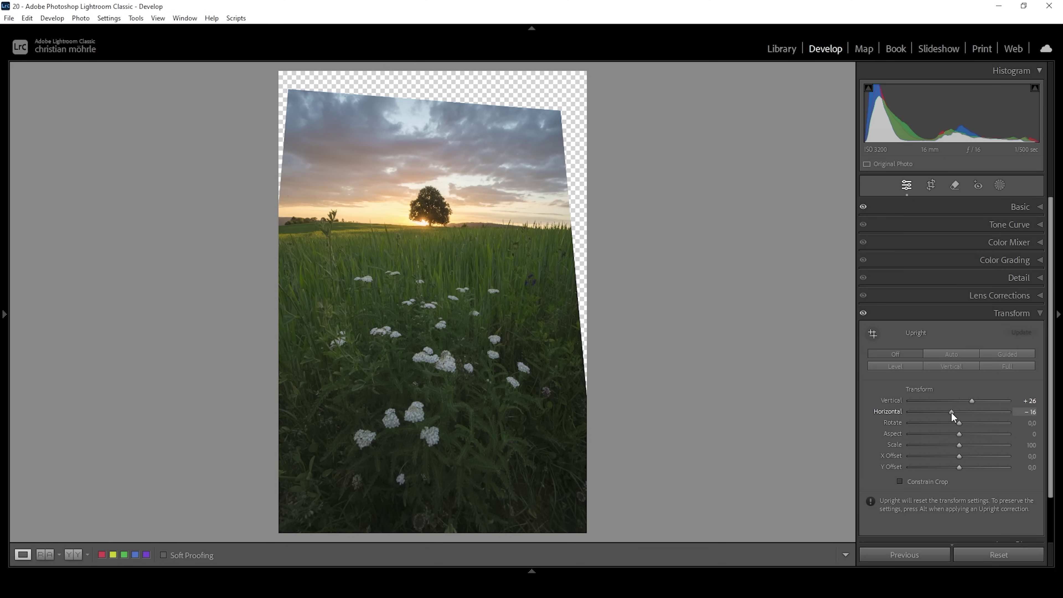
{"action": "left_click_drag", "start_coordinate": [952, 412], "coordinate": [952, 412]}
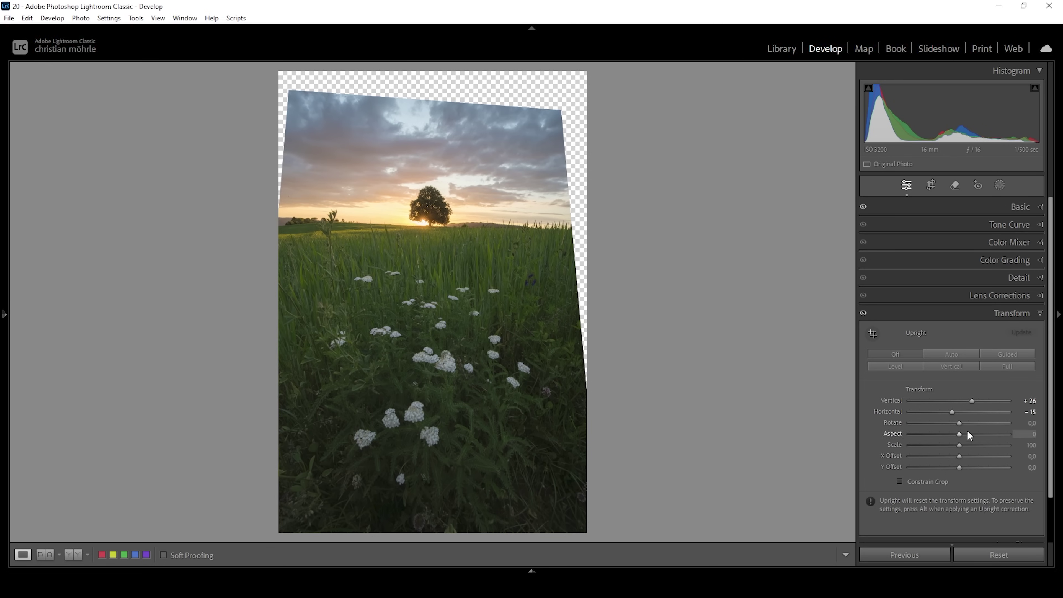
{"action": "left_click", "coordinate": [1038, 316]}
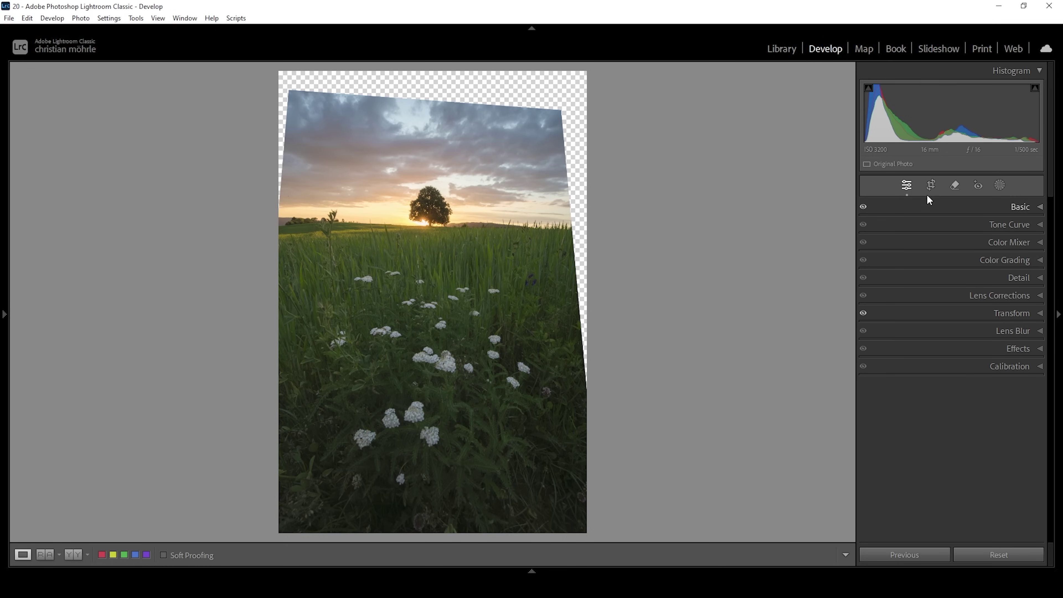
Tighten the crop inward from the corner, then view the edit side by side with the original.
{"action": "left_click", "coordinate": [931, 186]}
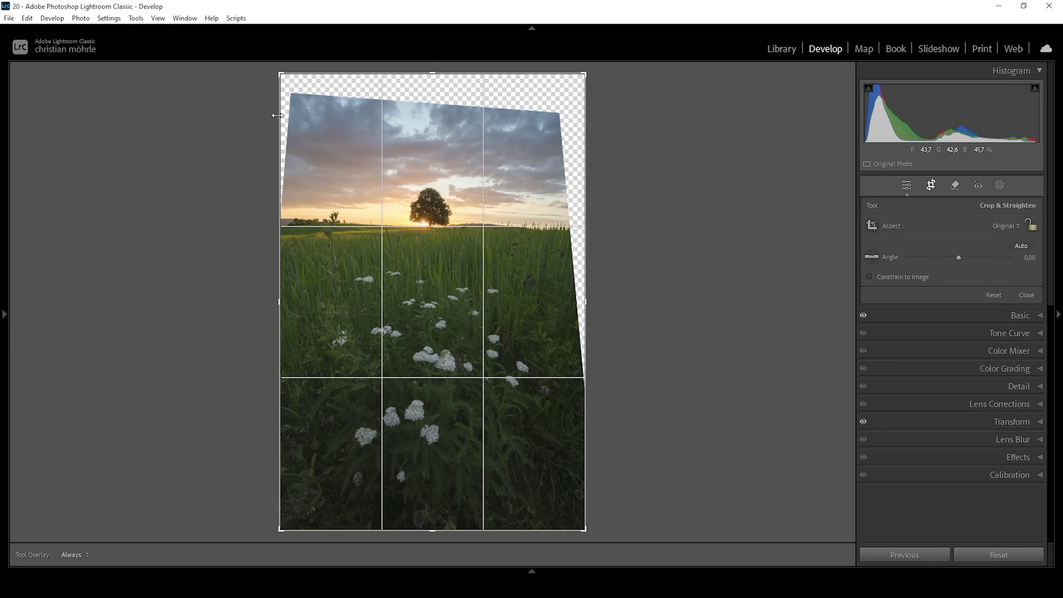
{"action": "left_click_drag", "start_coordinate": [284, 525], "coordinate": [289, 529]}
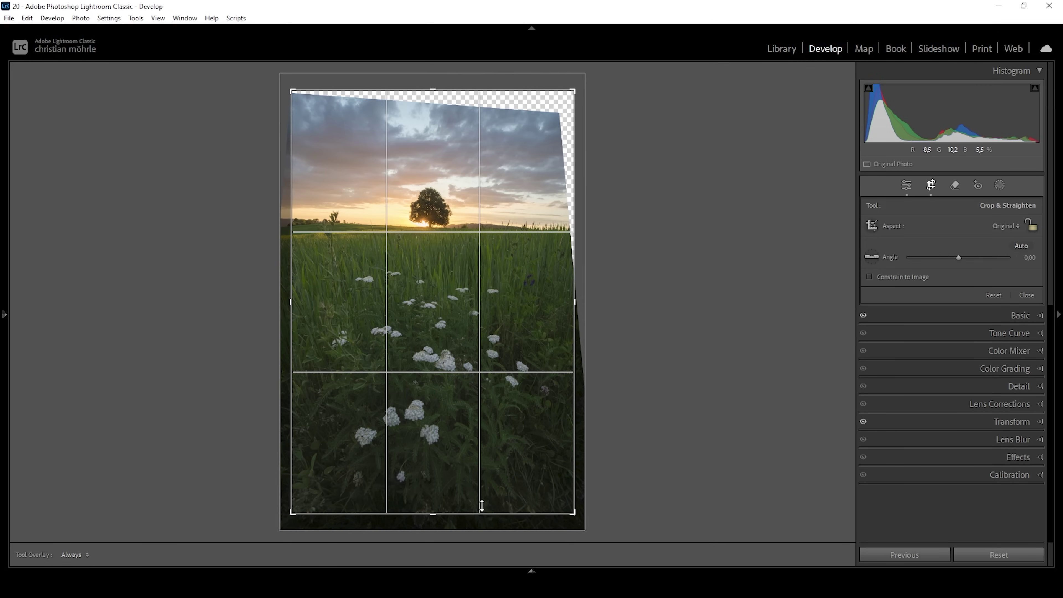
{"action": "left_click_drag", "start_coordinate": [419, 458], "coordinate": [419, 464]}
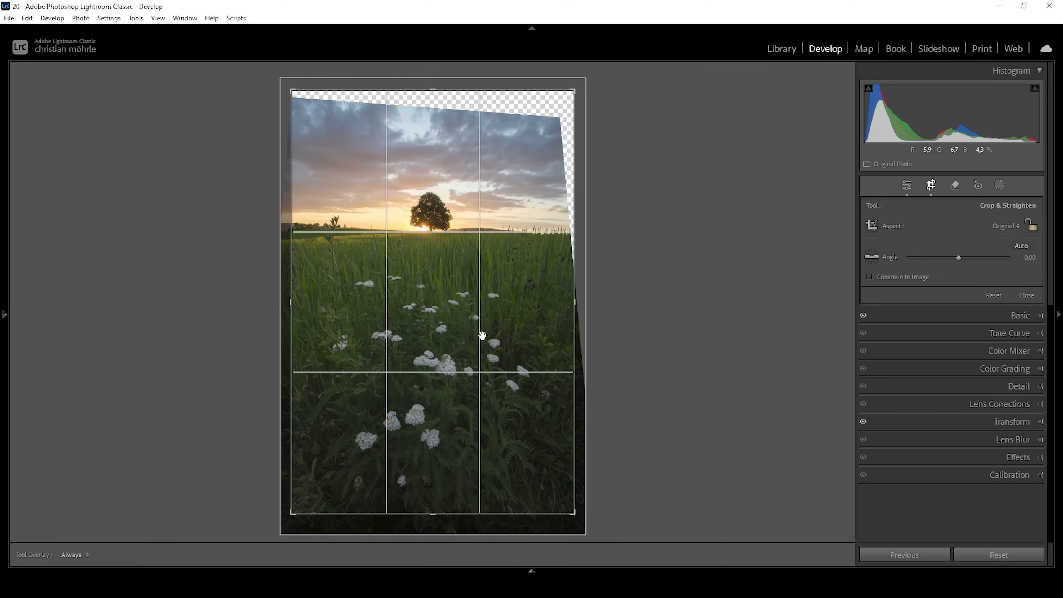
{"action": "left_click_drag", "start_coordinate": [573, 512], "coordinate": [572, 508]}
{"action": "left_click", "coordinate": [534, 452]}
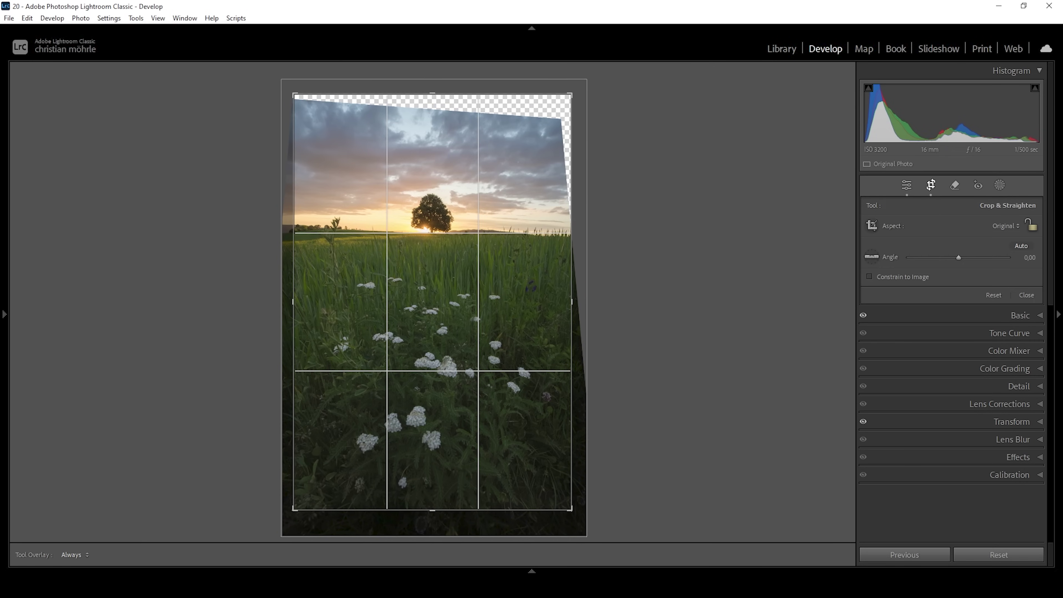
{"action": "left_click", "coordinate": [906, 185]}
{"action": "left_click", "coordinate": [79, 555]}
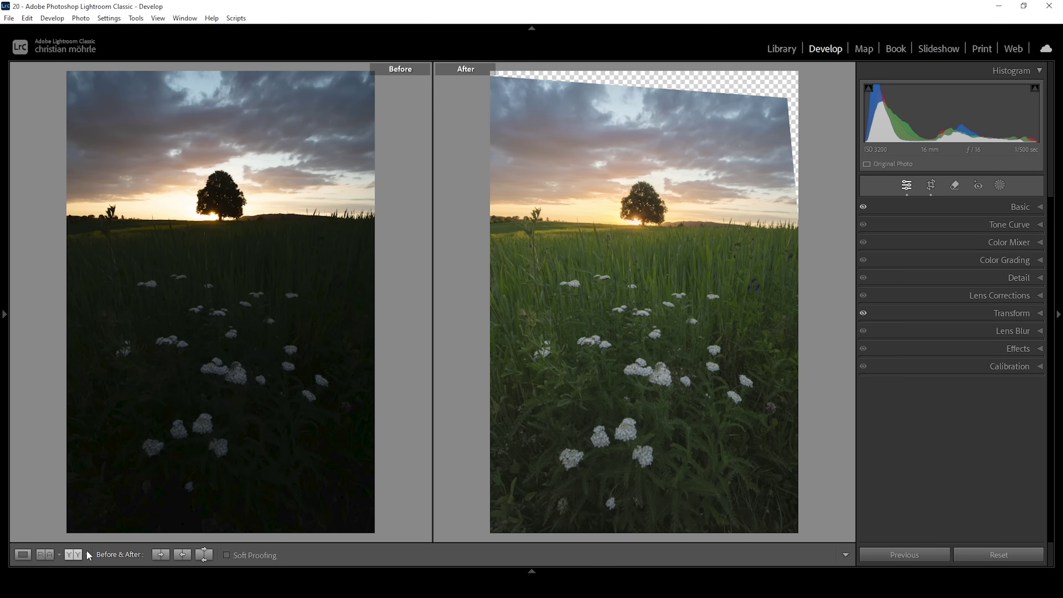
Return to single view, zoom in on the white flowers and back out, and open Masking.
{"action": "left_click", "coordinate": [22, 554]}
{"action": "left_click", "coordinate": [461, 378]}
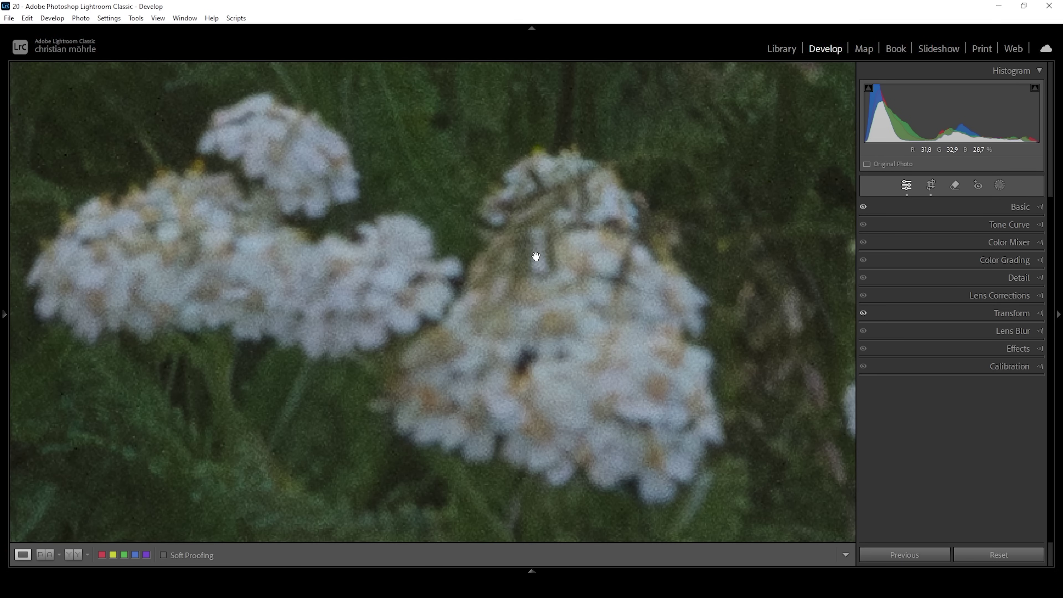
{"action": "left_click", "coordinate": [604, 299]}
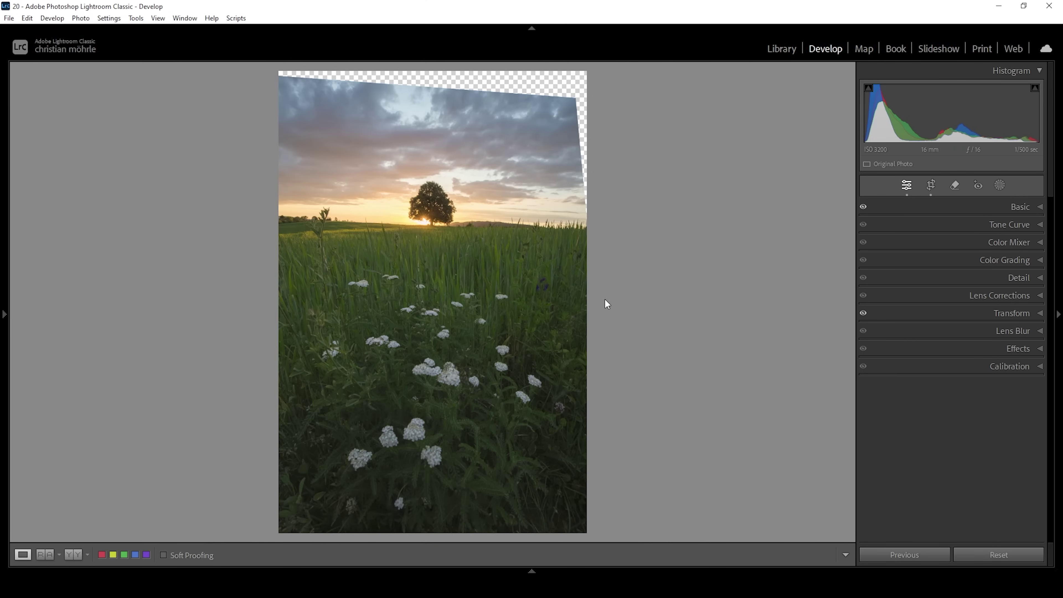
{"action": "left_click", "coordinate": [541, 569]}
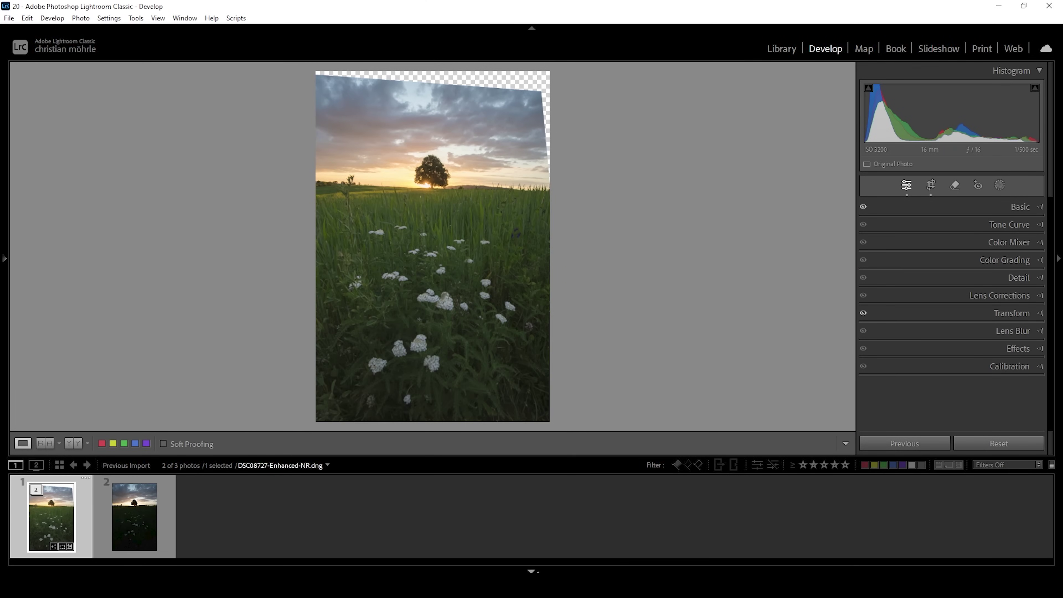
{"action": "left_click", "coordinate": [531, 570]}
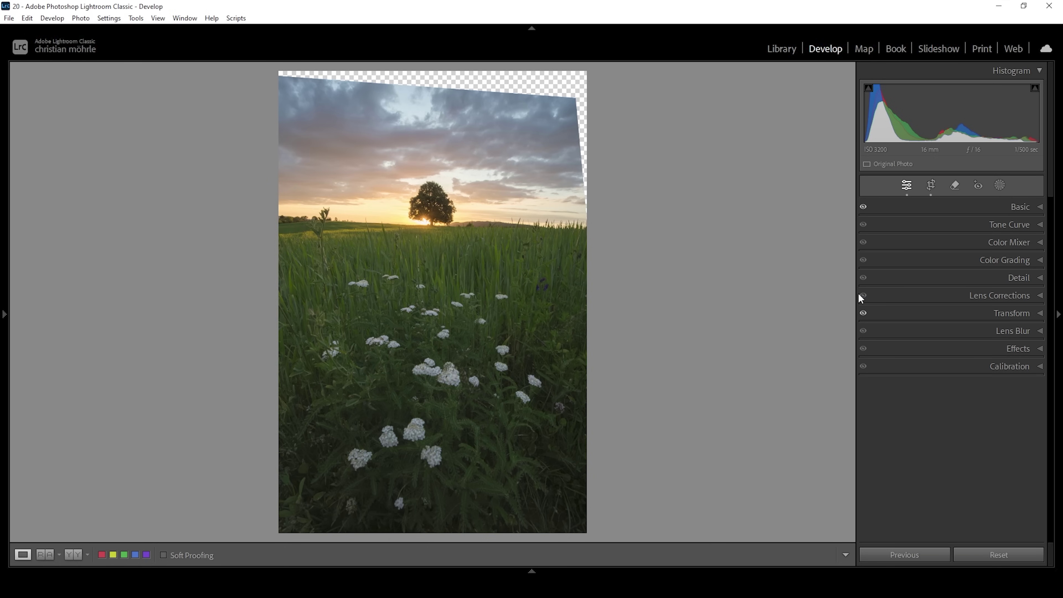
{"action": "left_click", "coordinate": [999, 186]}
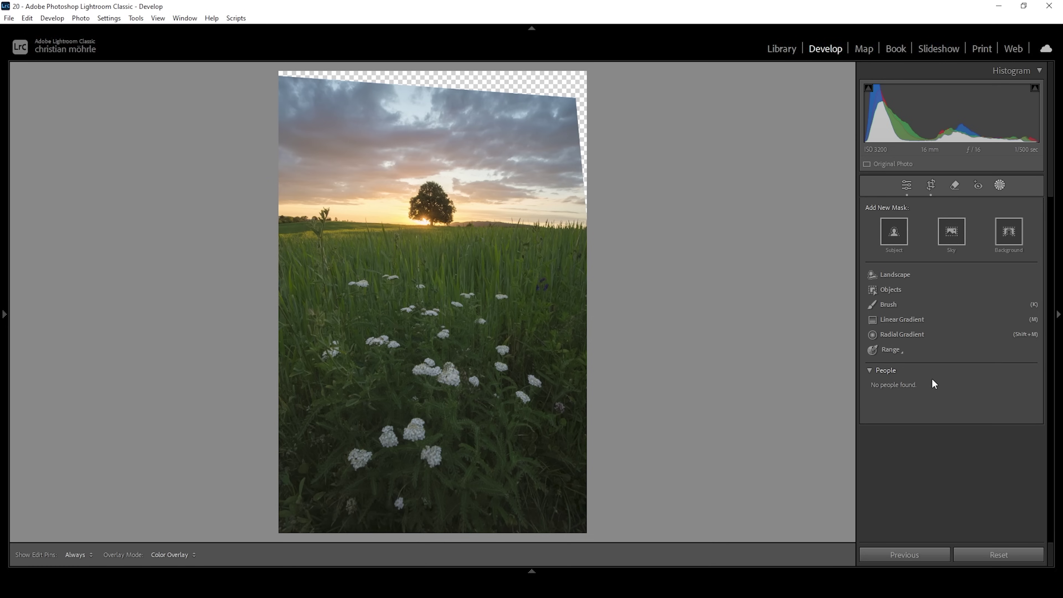
Create a Luminance Range mask sampled from the white flowers, then choose Subtract > Linear Gradient.
{"action": "left_click", "coordinate": [895, 351]}
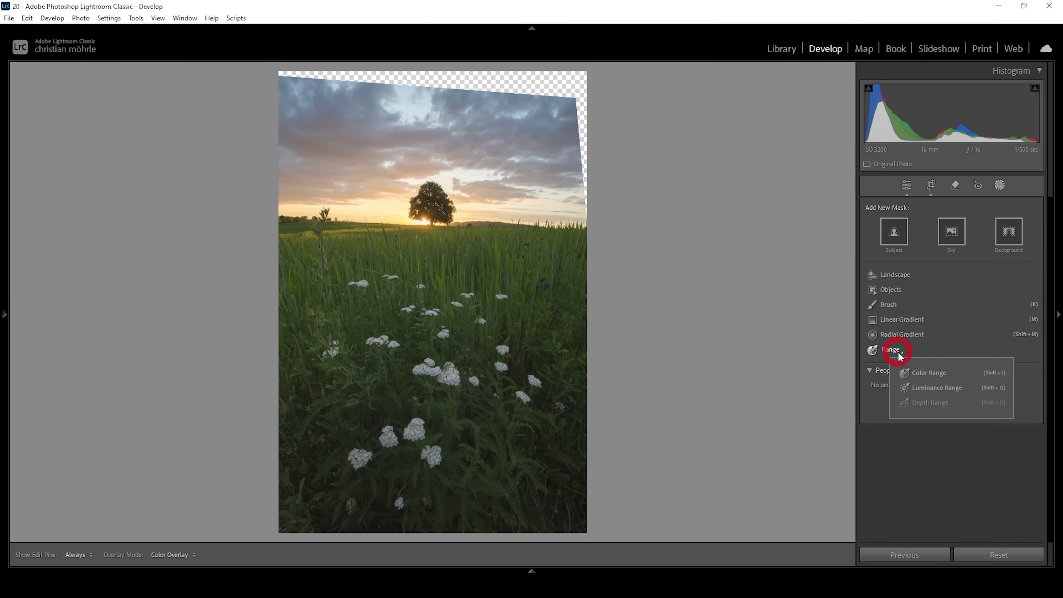
{"action": "left_click", "coordinate": [925, 388]}
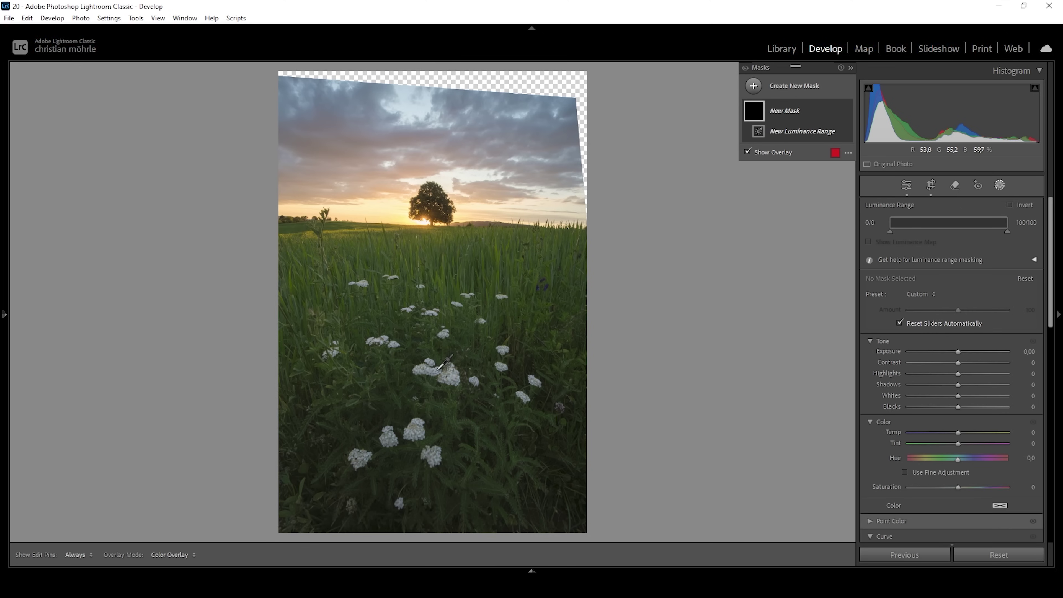
{"action": "left_click", "coordinate": [435, 369]}
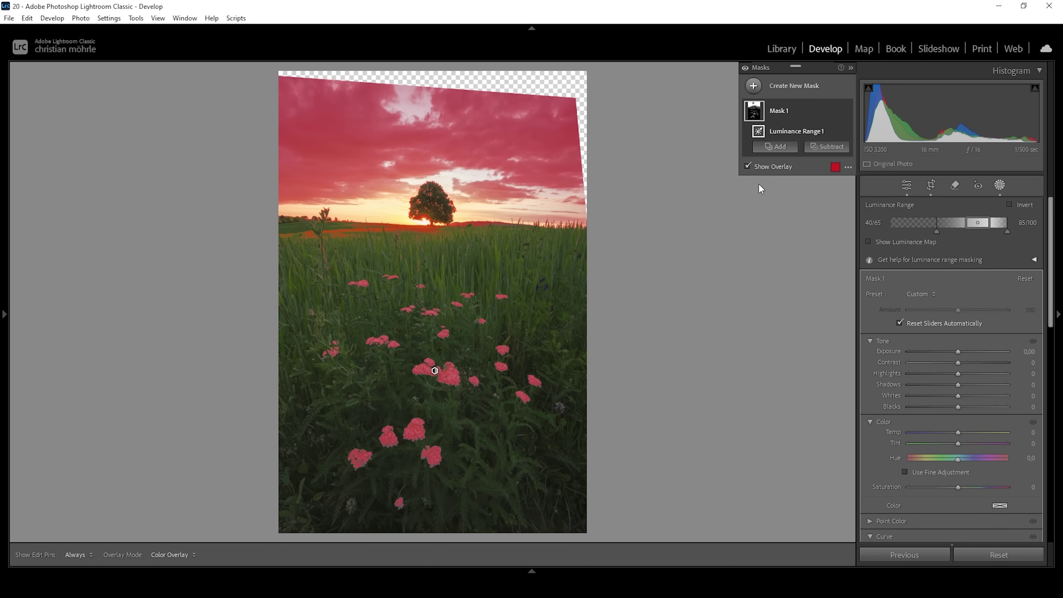
{"action": "left_click", "coordinate": [824, 150]}
{"action": "left_click", "coordinate": [830, 285]}
Subtract the sky at the horizon and give Mask 1 Exposure 0.85, Whites 6, Texture 9, Clarity 7.
{"action": "mouse_move", "coordinate": [428, 253]}
{"action": "left_mouse_down"}
{"action": "mouse_move", "coordinate": [427, 283]}
{"action": "mouse_move", "coordinate": [432, 258]}
{"action": "left_mouse_up"}
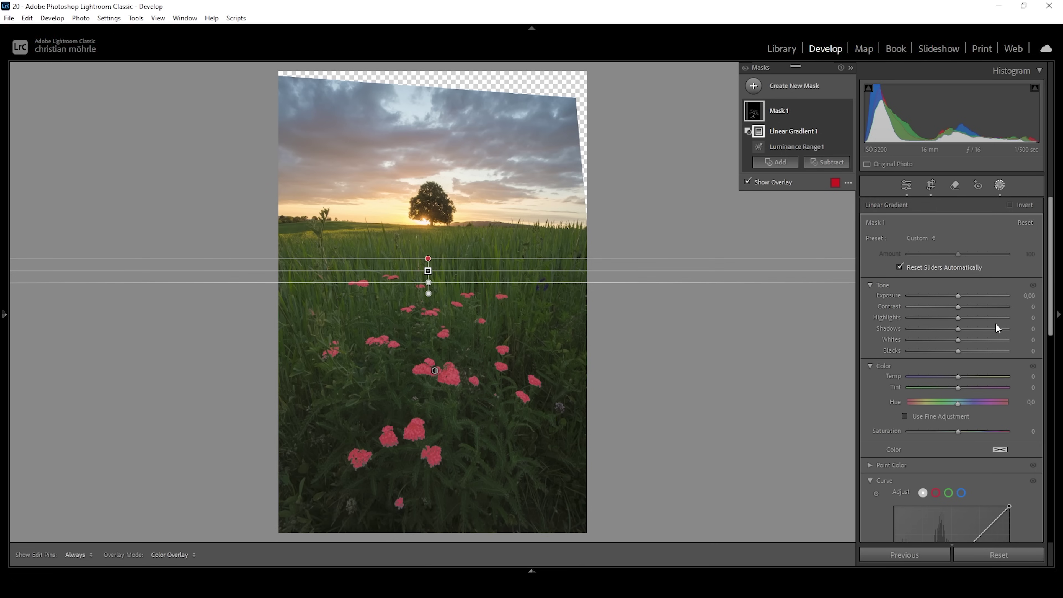
{"action": "left_click_drag", "start_coordinate": [976, 293], "coordinate": [971, 302]}
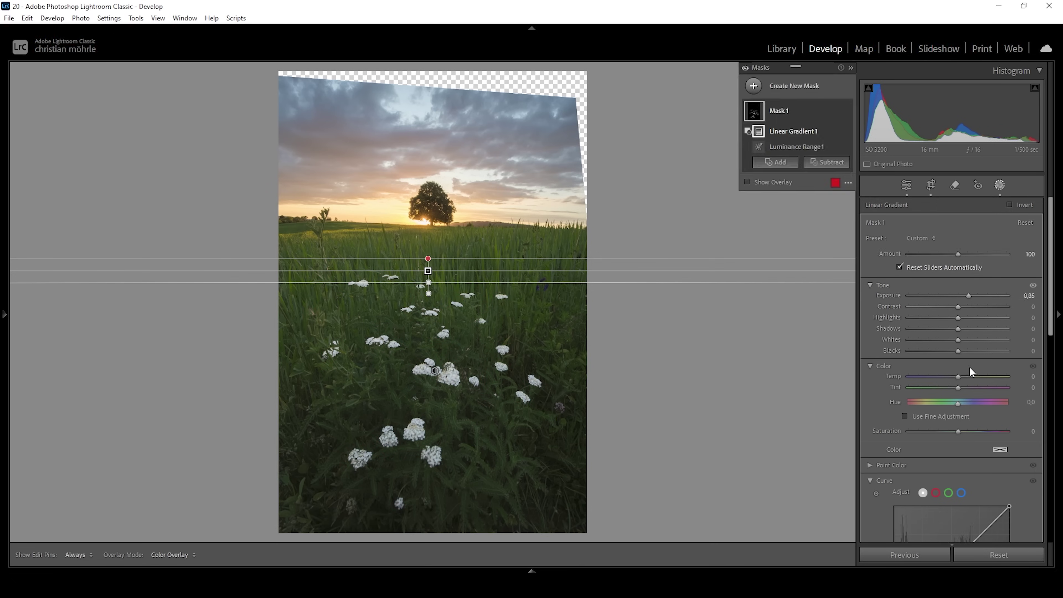
{"action": "left_click_drag", "start_coordinate": [962, 341], "coordinate": [964, 339]}
{"action": "left_click_drag", "start_coordinate": [1051, 317], "coordinate": [1051, 448]}
{"action": "left_click_drag", "start_coordinate": [962, 356], "coordinate": [961, 369]}
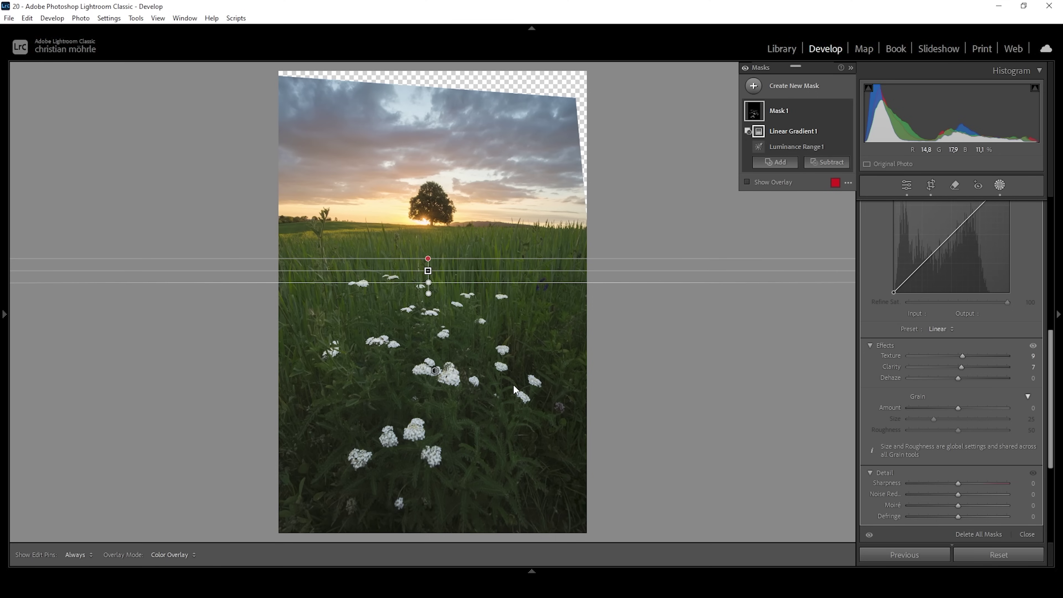
{"action": "left_click_drag", "start_coordinate": [1049, 357], "coordinate": [1040, 178]}
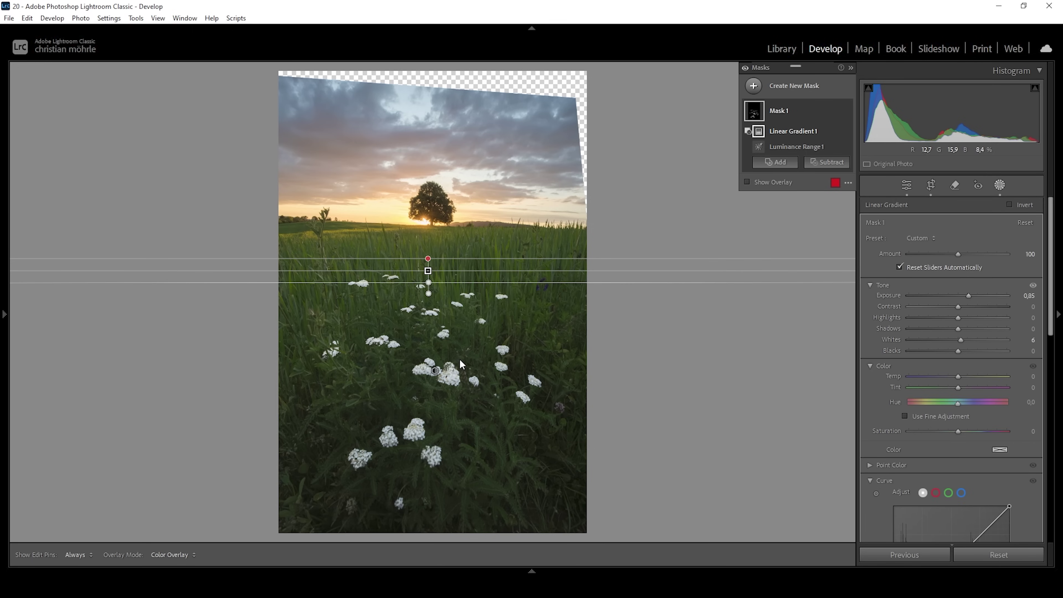
{"action": "left_click", "coordinate": [753, 85]}
Draw a radial gradient over the flower field with Contrast 34 and Shadows −9, checking the overlay.
{"action": "left_click", "coordinate": [824, 233]}
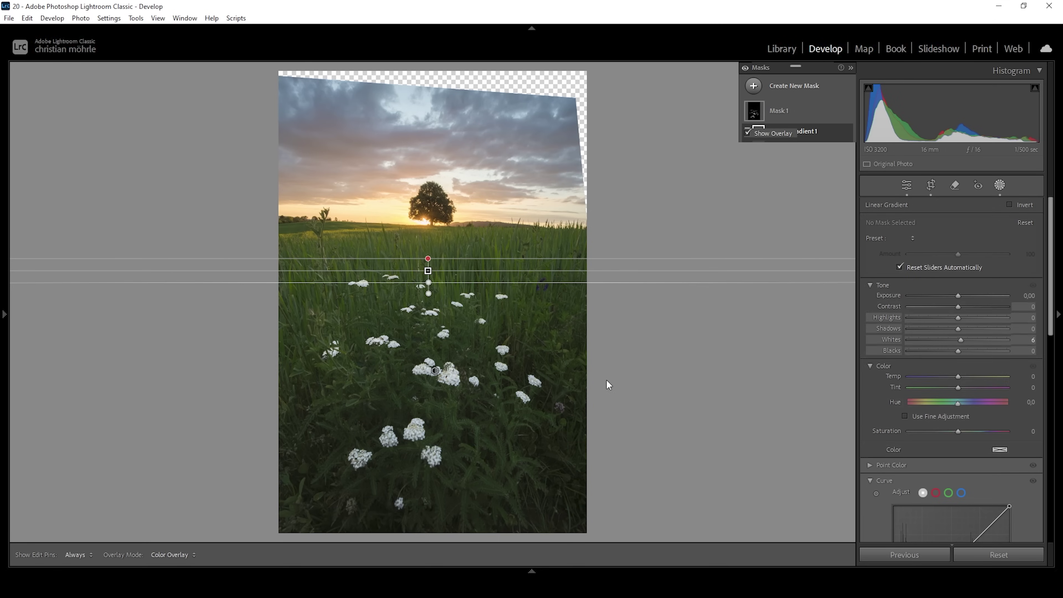
{"action": "left_click_drag", "start_coordinate": [415, 377], "coordinate": [634, 500]}
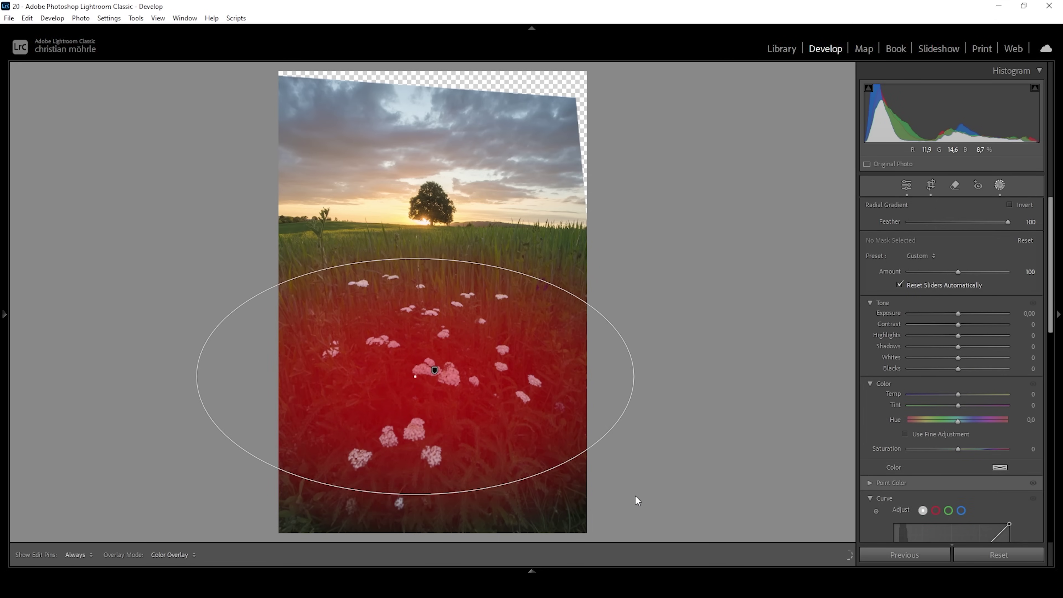
{"action": "left_click_drag", "start_coordinate": [380, 376], "coordinate": [381, 373]}
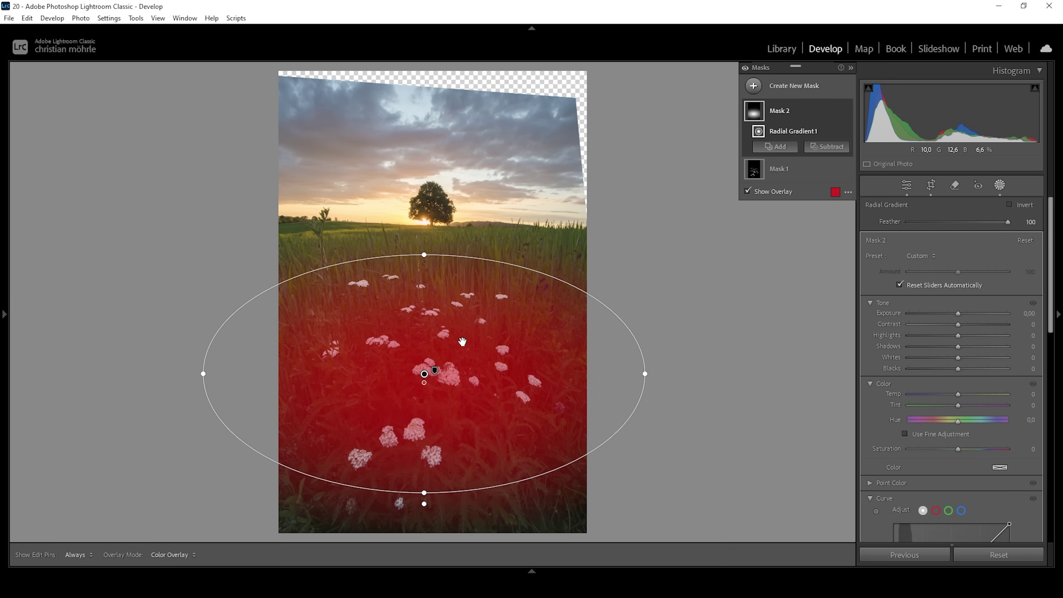
{"action": "left_click_drag", "start_coordinate": [959, 324], "coordinate": [976, 328]}
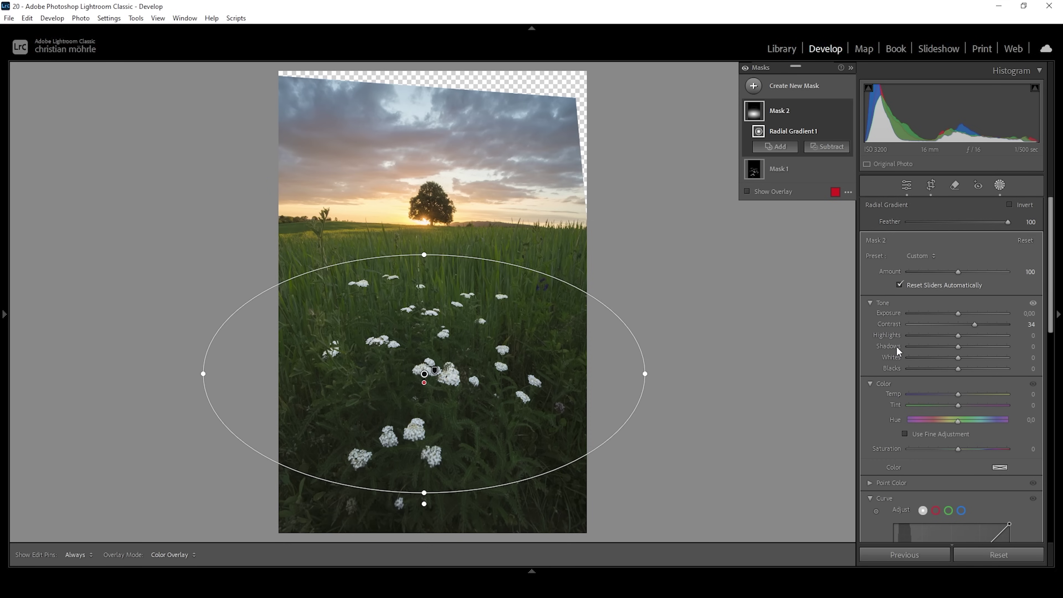
{"action": "left_click_drag", "start_coordinate": [959, 347], "coordinate": [954, 348]}
{"action": "left_click", "coordinate": [745, 69]}
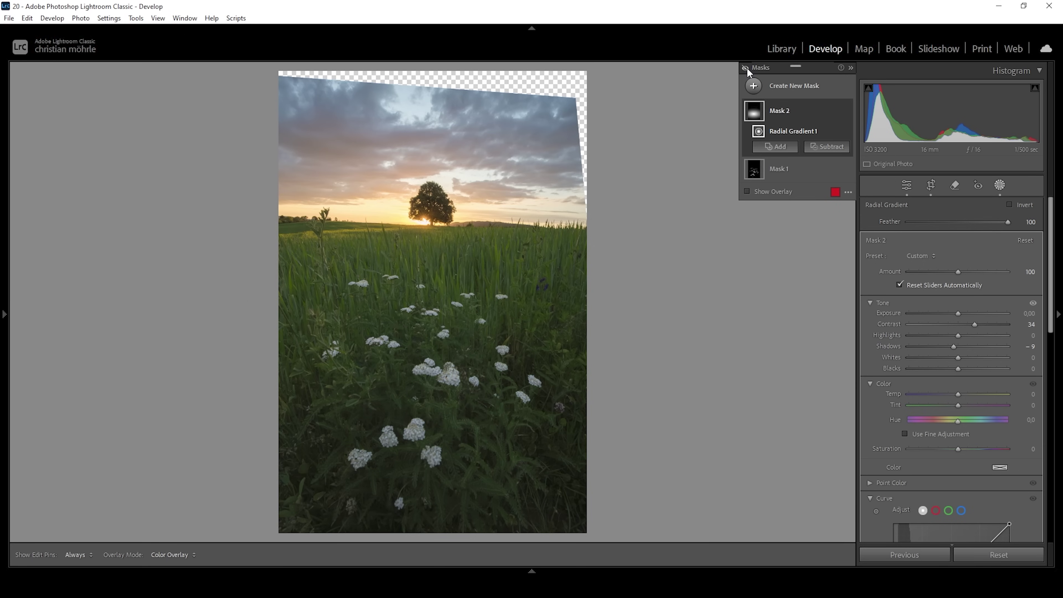
{"action": "left_click", "coordinate": [746, 68]}
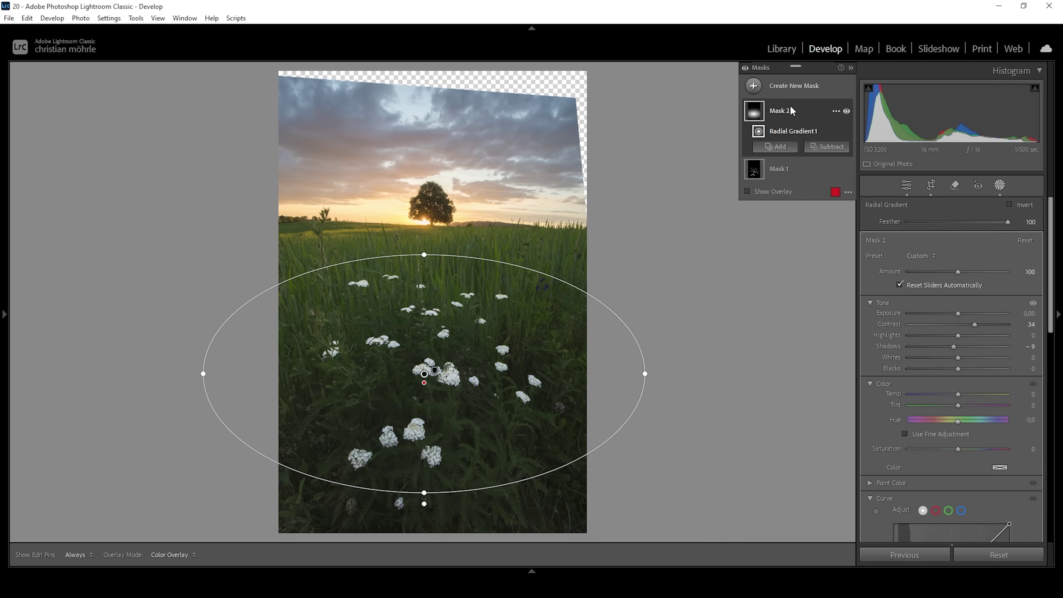
{"action": "left_click", "coordinate": [753, 86]}
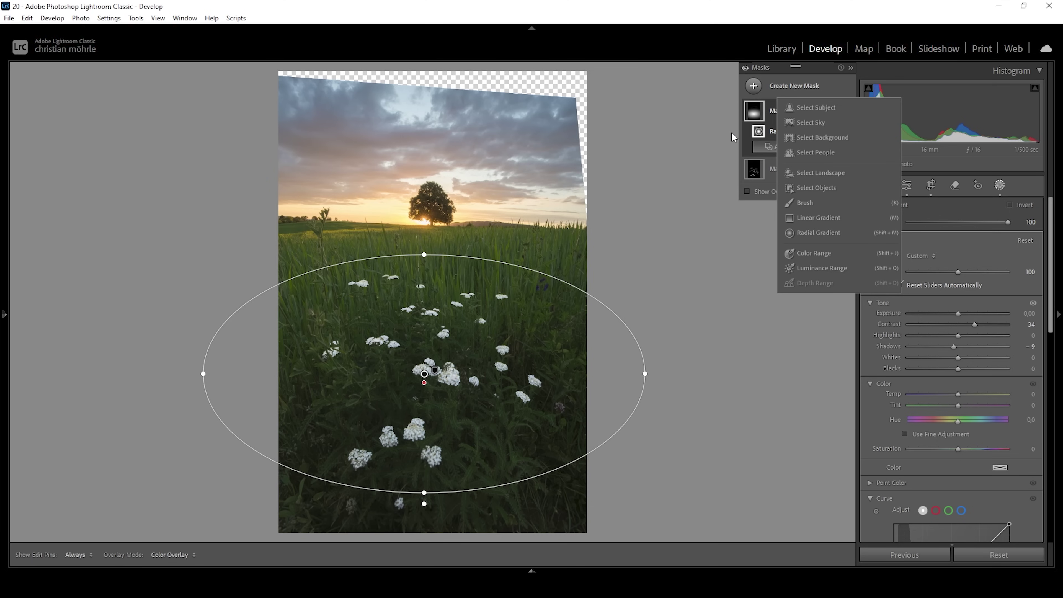
Drag a linear gradient over the sky to the horizon and subtract Select Subject to exclude the tree.
{"action": "left_click", "coordinate": [817, 215]}
{"action": "left_click_drag", "start_coordinate": [450, 132], "coordinate": [445, 230]}
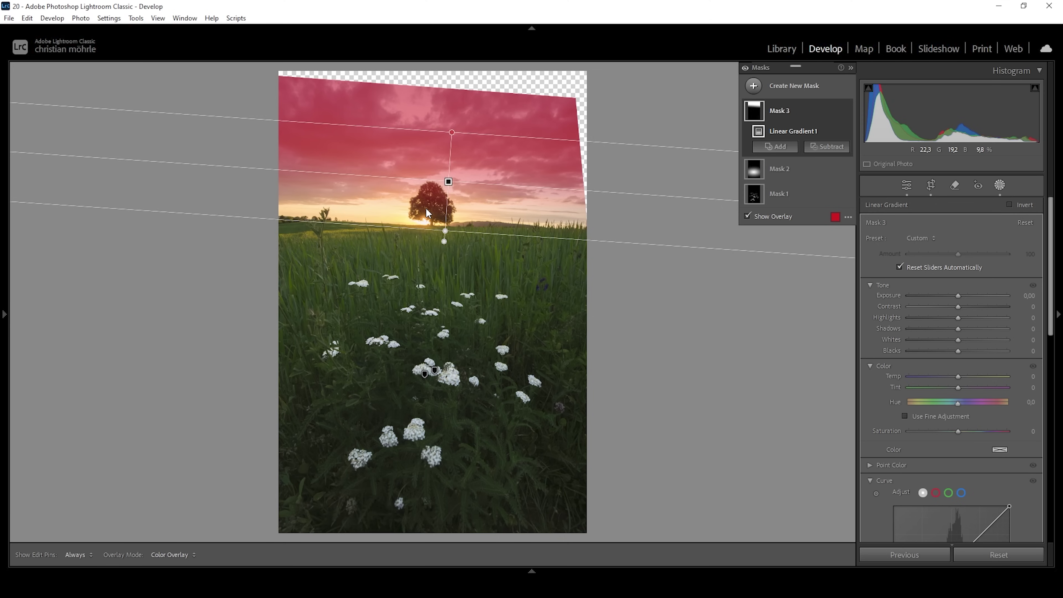
{"action": "left_click", "coordinate": [824, 147]}
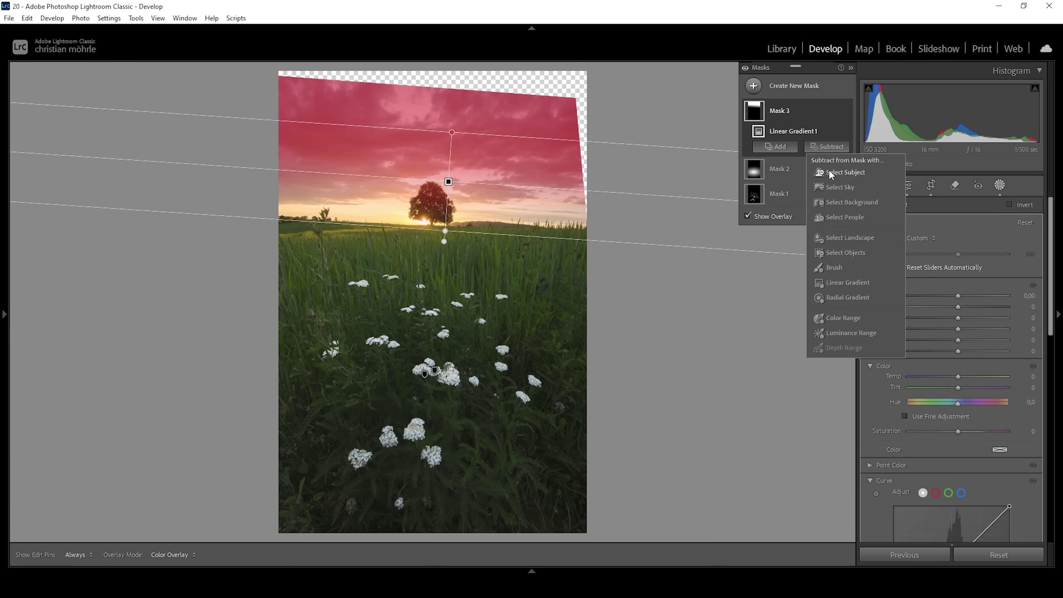
{"action": "left_click", "coordinate": [831, 174]}
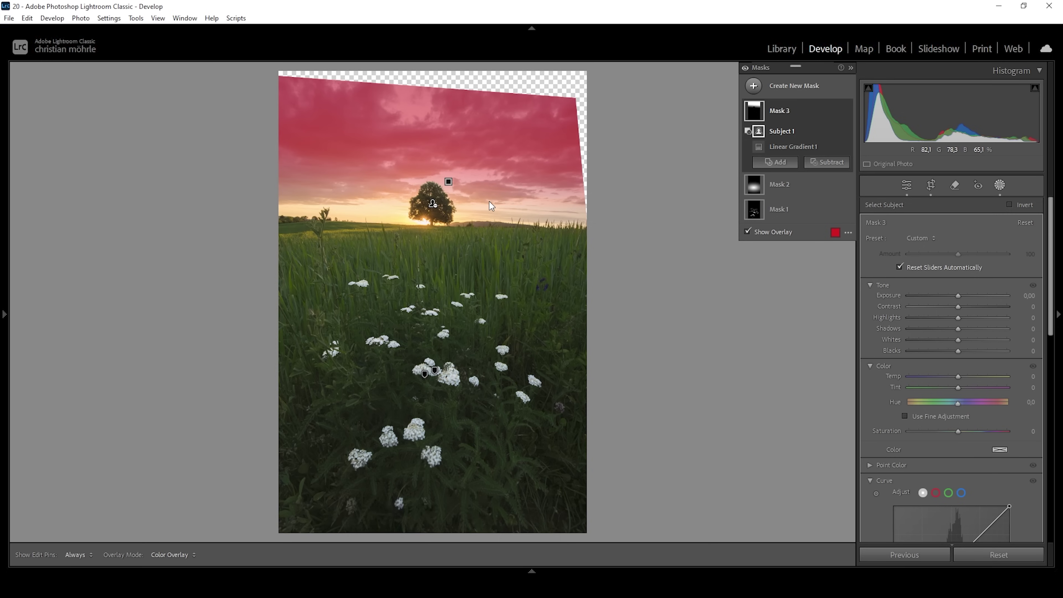
Darken the sky mask to Exposure −0.15 and raise its Contrast to 67.
{"action": "left_click_drag", "start_coordinate": [959, 298], "coordinate": [955, 298]}
{"action": "left_click", "coordinate": [1025, 296]}
{"action": "key", "text": "Return"}
{"action": "left_click_drag", "start_coordinate": [965, 307], "coordinate": [919, 328]}
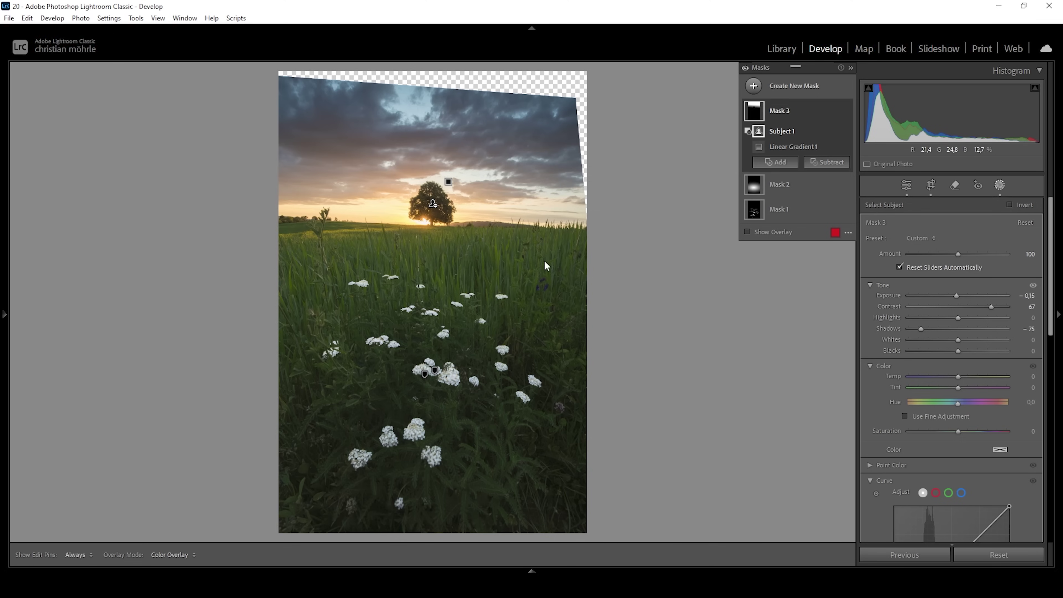
Add a radial gradient mask over the horizon sunset and subtract the tree with Select Subject.
{"action": "left_click", "coordinate": [754, 86]}
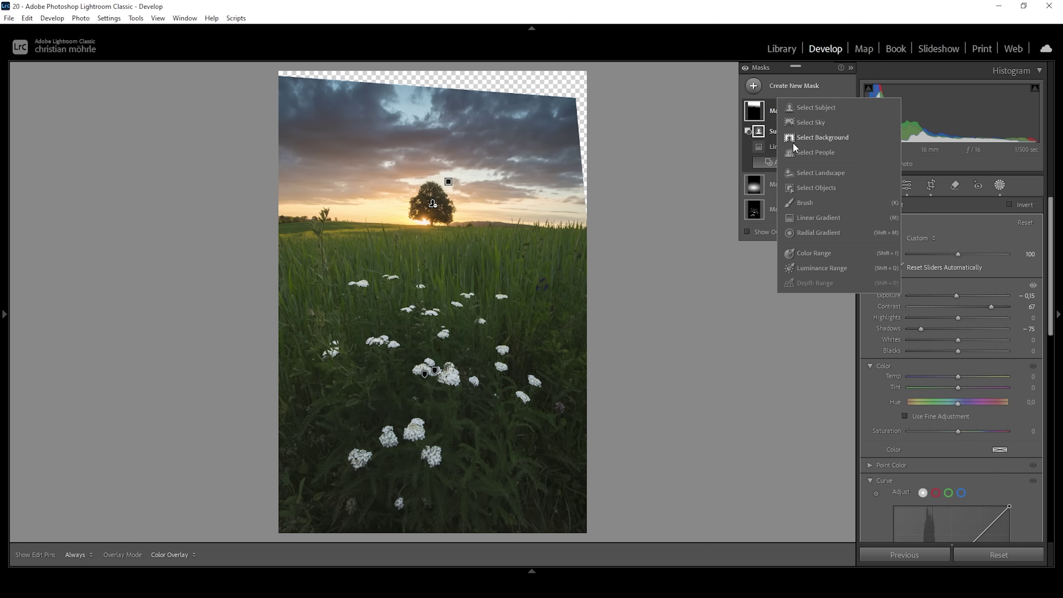
{"action": "left_click", "coordinate": [795, 142]}
{"action": "mouse_move", "coordinate": [412, 226]}
{"action": "left_mouse_down"}
{"action": "mouse_move", "coordinate": [594, 263]}
{"action": "mouse_move", "coordinate": [620, 257]}
{"action": "mouse_move", "coordinate": [423, 222]}
{"action": "left_mouse_up"}
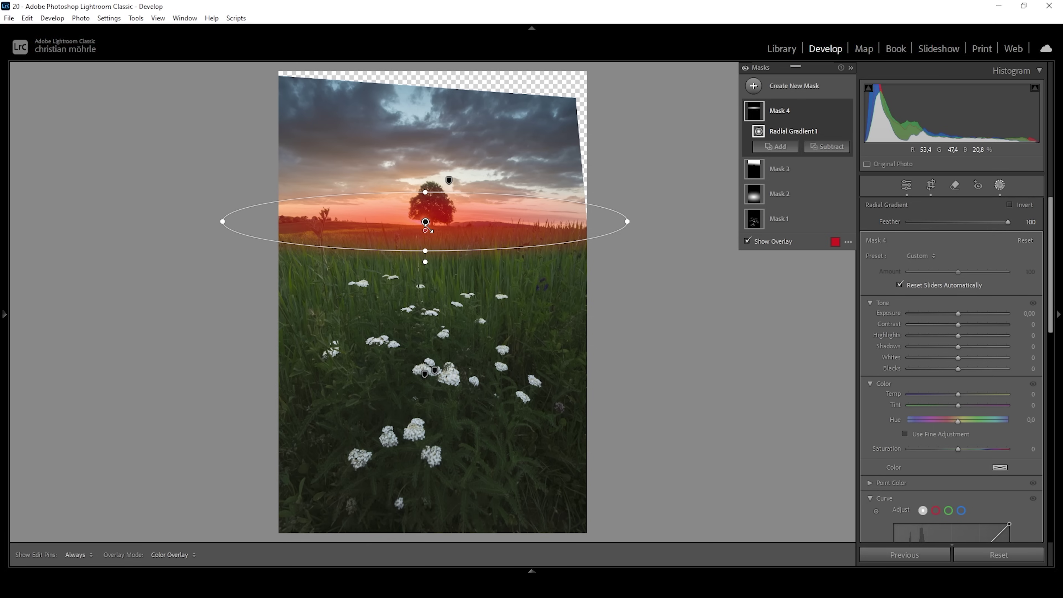
{"action": "left_click", "coordinate": [827, 146]}
{"action": "left_click", "coordinate": [830, 171]}
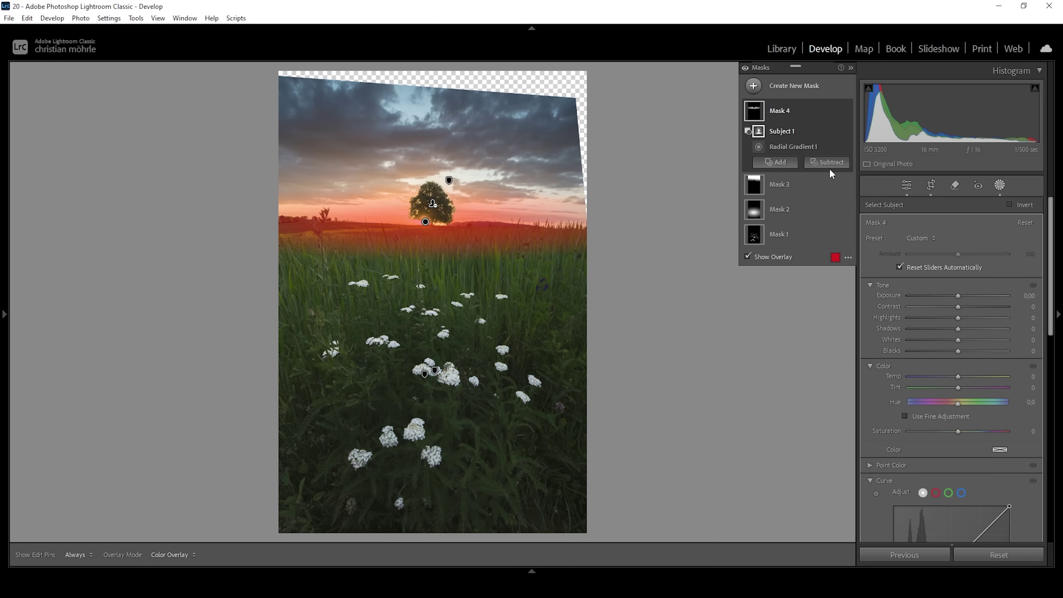
Give the horizon glow mask Blacks +15, Dehaze -22 and Temp +19.
{"action": "left_click_drag", "start_coordinate": [959, 351], "coordinate": [967, 351]}
{"action": "left_click_drag", "start_coordinate": [1051, 299], "coordinate": [1048, 412]}
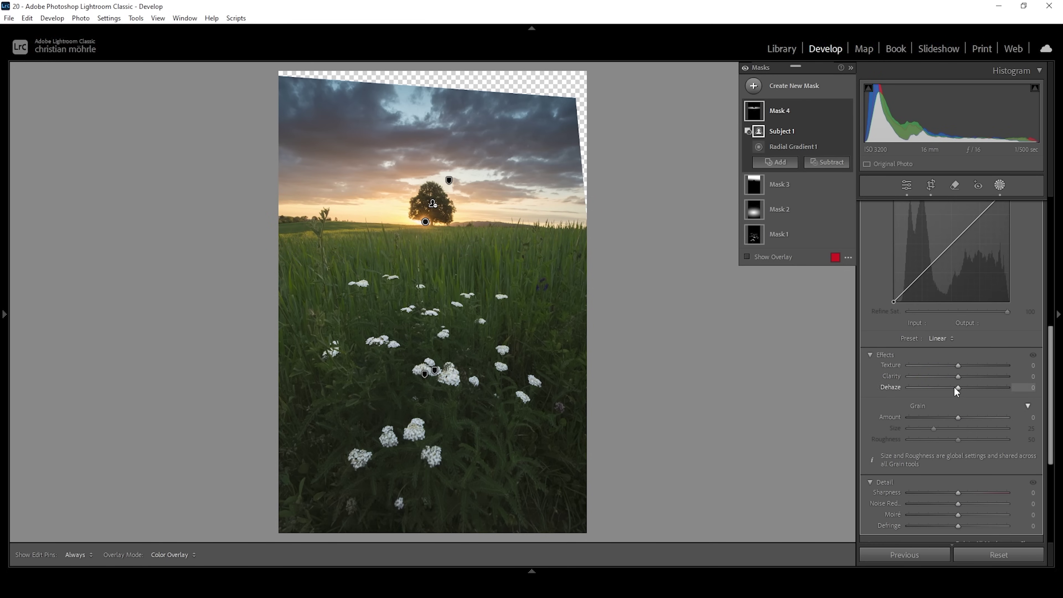
{"action": "left_click_drag", "start_coordinate": [959, 388], "coordinate": [948, 388]}
{"action": "left_click_drag", "start_coordinate": [1049, 363], "coordinate": [1050, 305]}
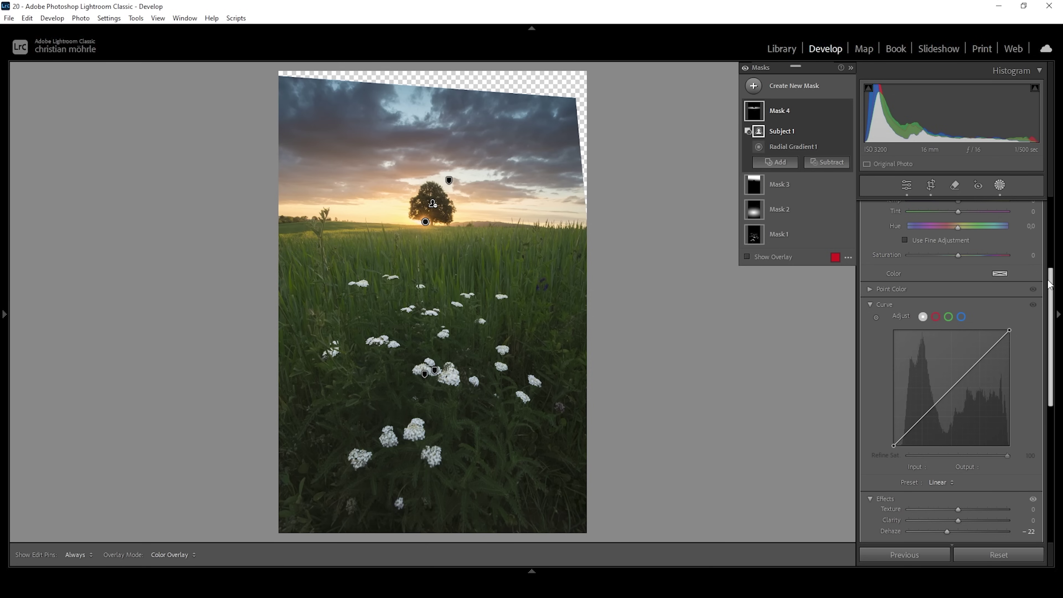
{"action": "left_click_drag", "start_coordinate": [1051, 285], "coordinate": [1048, 253]}
{"action": "left_click_drag", "start_coordinate": [959, 280], "coordinate": [963, 280]}
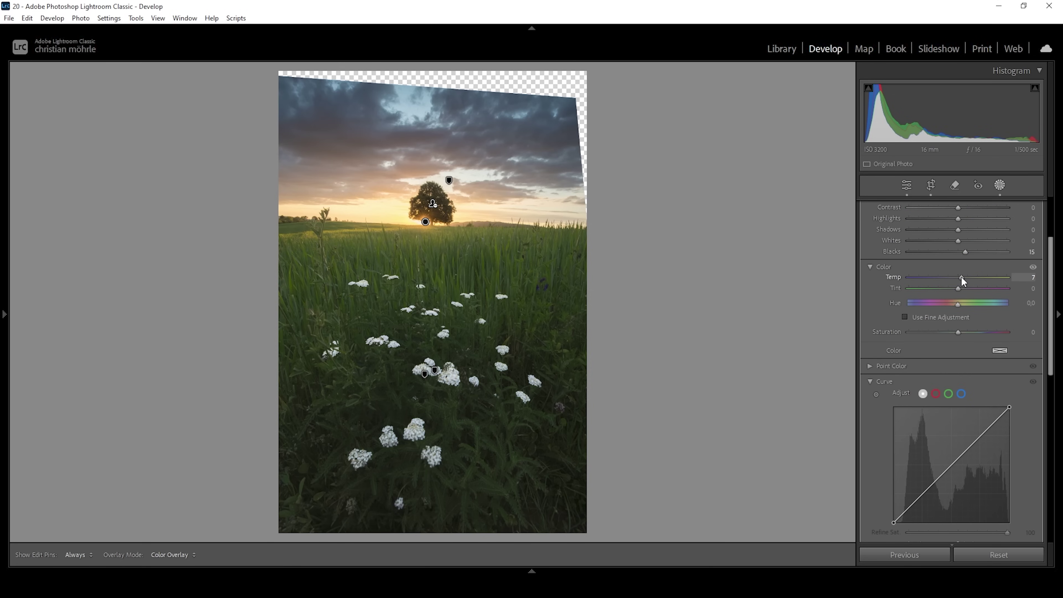
{"action": "left_click_drag", "start_coordinate": [963, 281], "coordinate": [967, 281]}
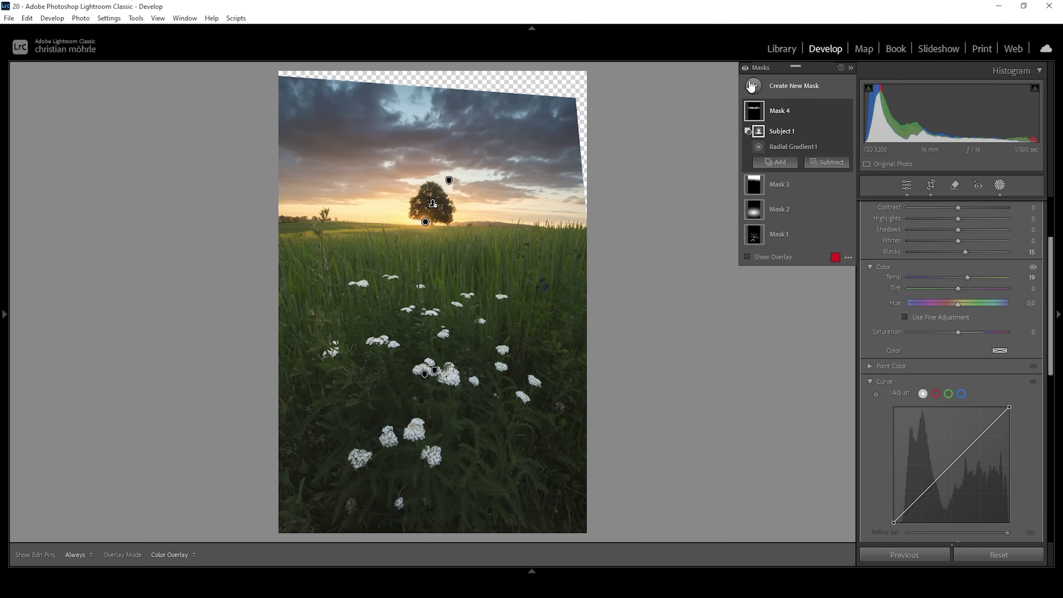
{"action": "left_click", "coordinate": [751, 86]}
Draw a radial gradient around the tree and subtract a linear gradient along the horizon.
{"action": "left_click", "coordinate": [830, 231]}
{"action": "left_click_drag", "start_coordinate": [401, 218], "coordinate": [428, 222]}
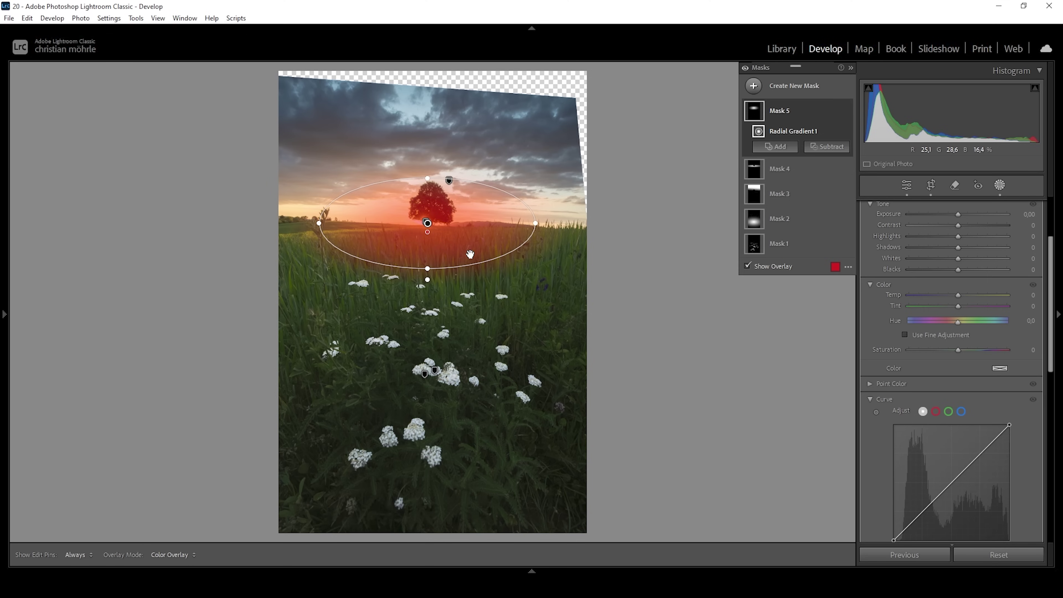
{"action": "left_click", "coordinate": [833, 147]}
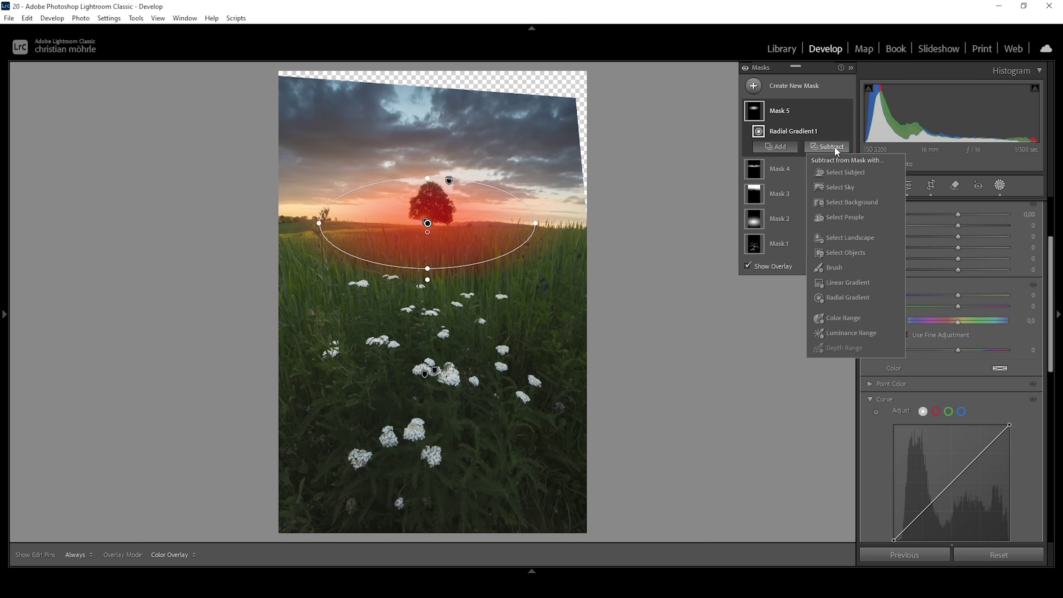
{"action": "left_click", "coordinate": [847, 282]}
{"action": "left_click_drag", "start_coordinate": [405, 224], "coordinate": [406, 240]}
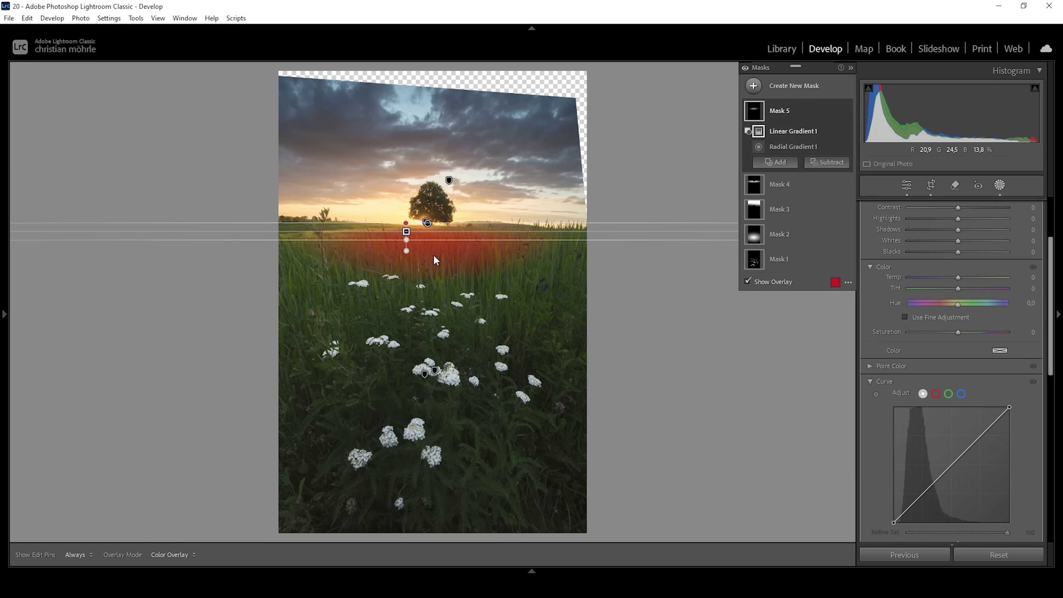
Raise Clarity to 43 on the masked grass band.
{"action": "scroll", "coordinate": [927, 473], "scroll_direction": "down", "scroll_amount": 5}
{"action": "left_click_drag", "start_coordinate": [959, 395], "coordinate": [981, 398]}
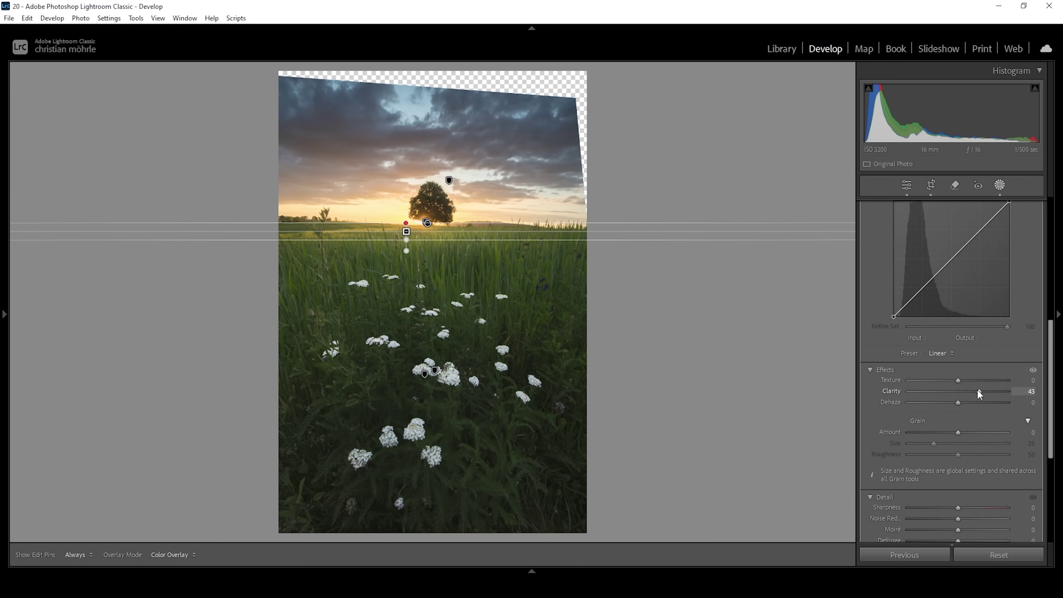
{"action": "left_click_drag", "start_coordinate": [978, 390], "coordinate": [978, 390]}
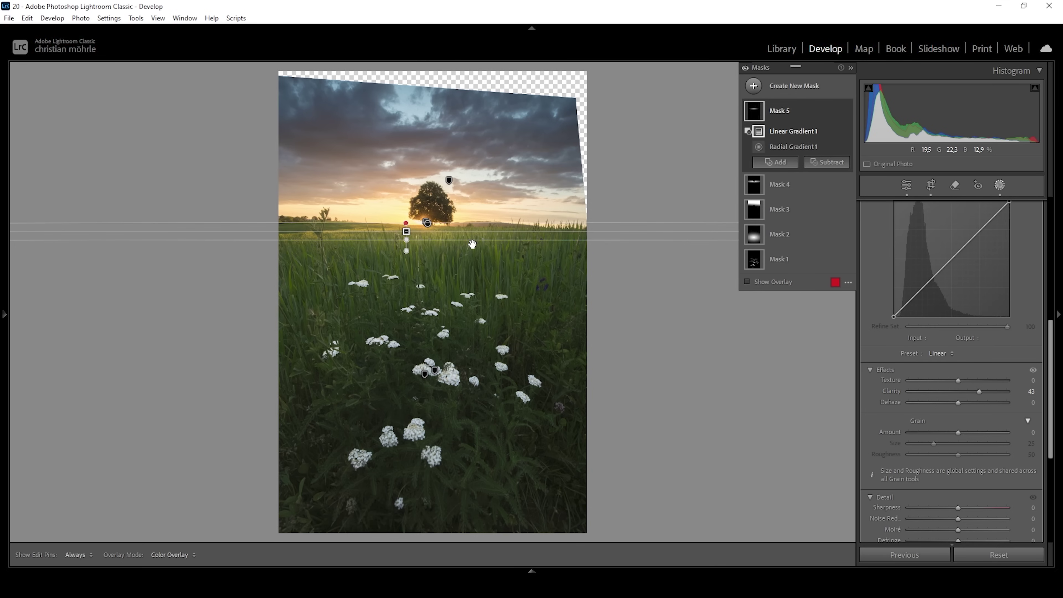
Add a linear gradient mask down over the top of the sky with Contrast +24.
{"action": "left_click", "coordinate": [753, 85]}
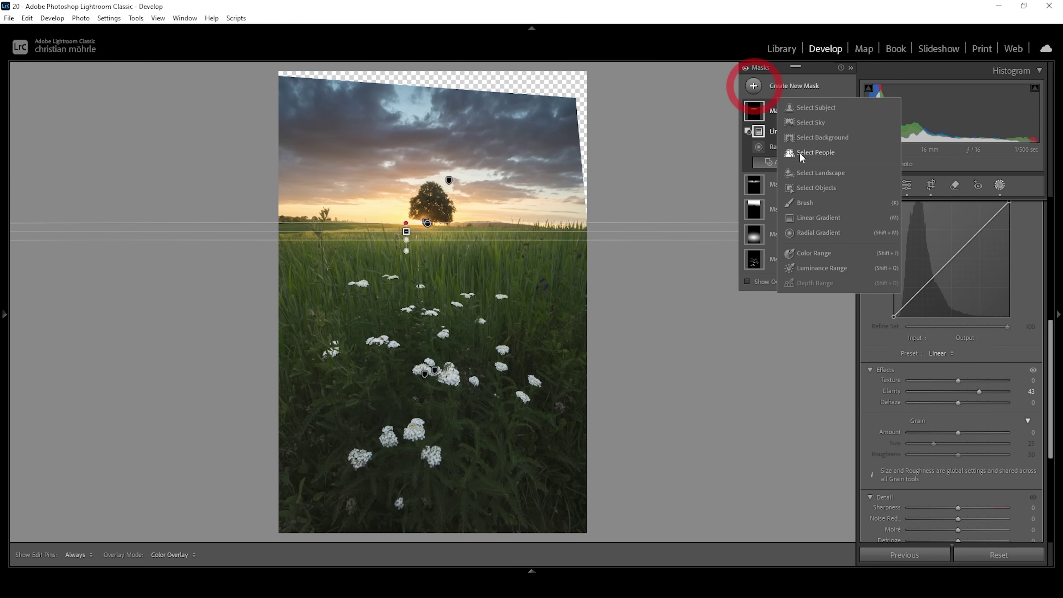
{"action": "left_click", "coordinate": [815, 218]}
{"action": "left_click_drag", "start_coordinate": [438, 89], "coordinate": [434, 147]}
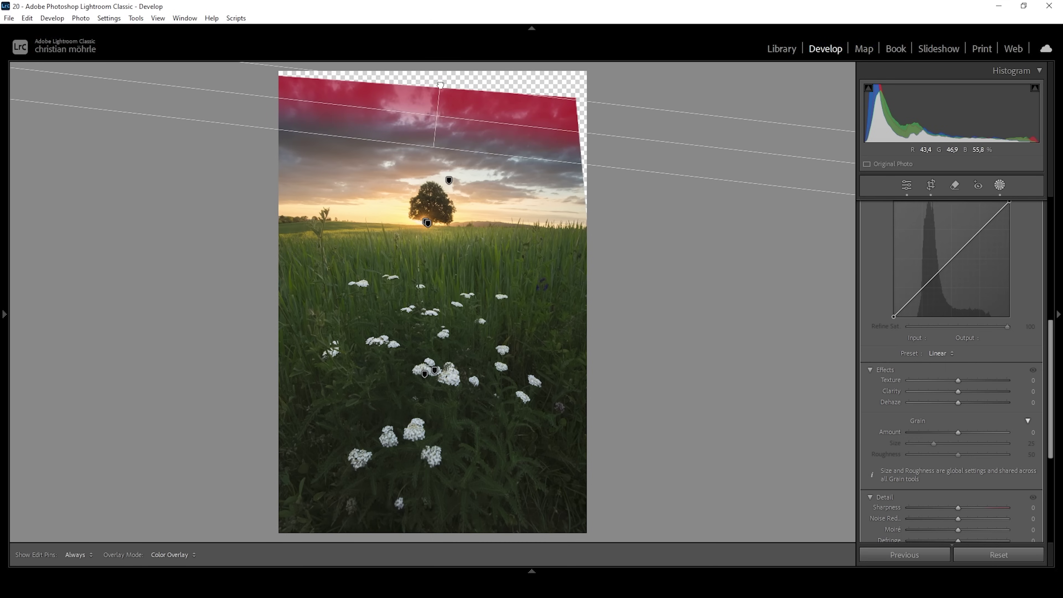
{"action": "left_click_drag", "start_coordinate": [438, 78], "coordinate": [439, 77]}
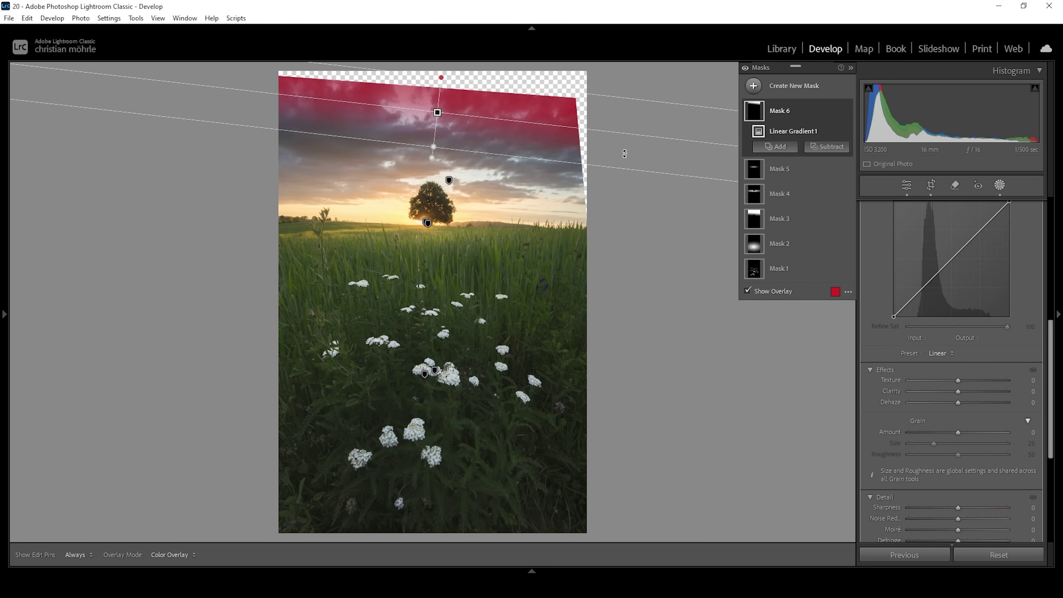
{"action": "scroll", "coordinate": [914, 364], "scroll_direction": "up", "scroll_amount": 5}
{"action": "left_click_drag", "start_coordinate": [958, 306], "coordinate": [967, 306]}
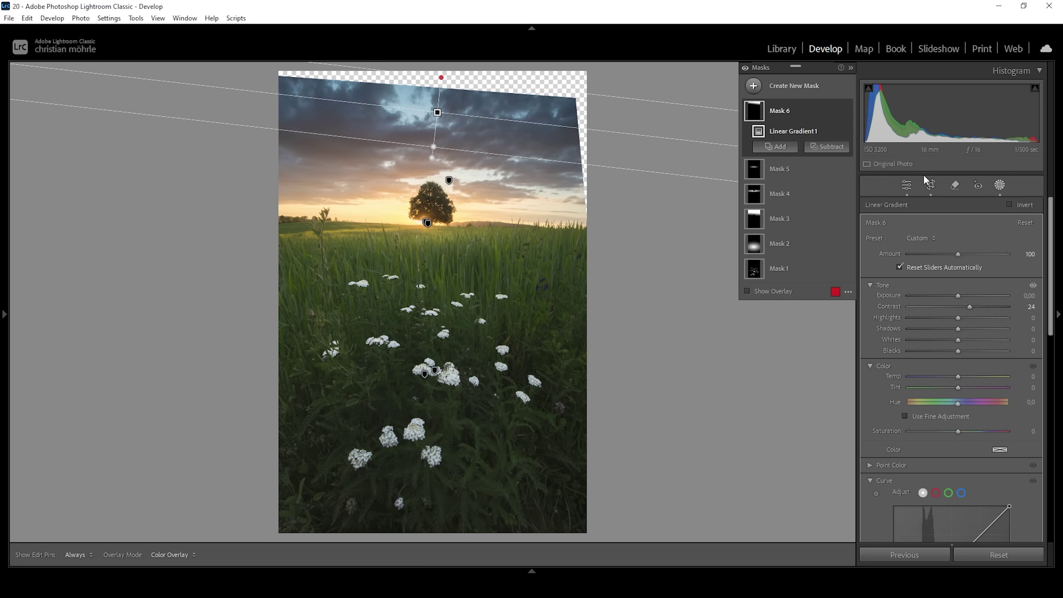
Review the masks by hiding and showing their effects, then close masking.
{"action": "left_click", "coordinate": [907, 184]}
{"action": "left_click", "coordinate": [1000, 185]}
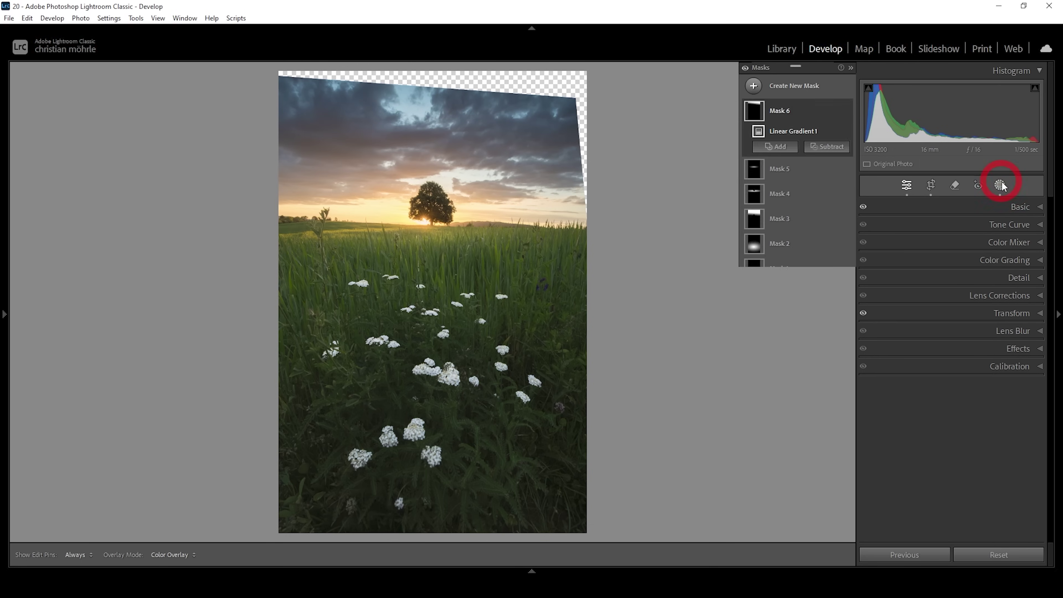
{"action": "left_click", "coordinate": [745, 69]}
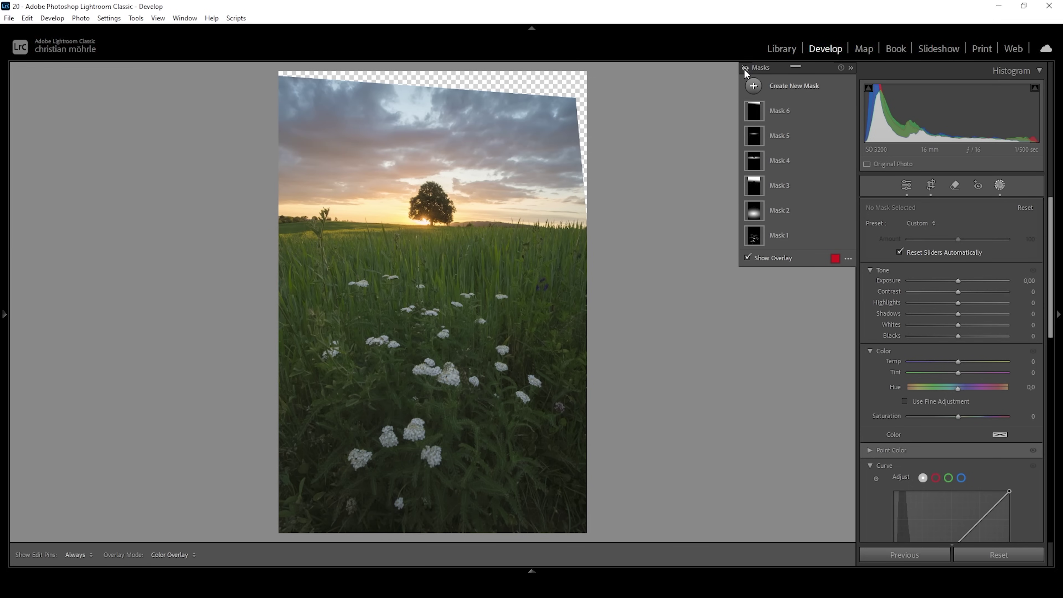
{"action": "left_click", "coordinate": [745, 69]}
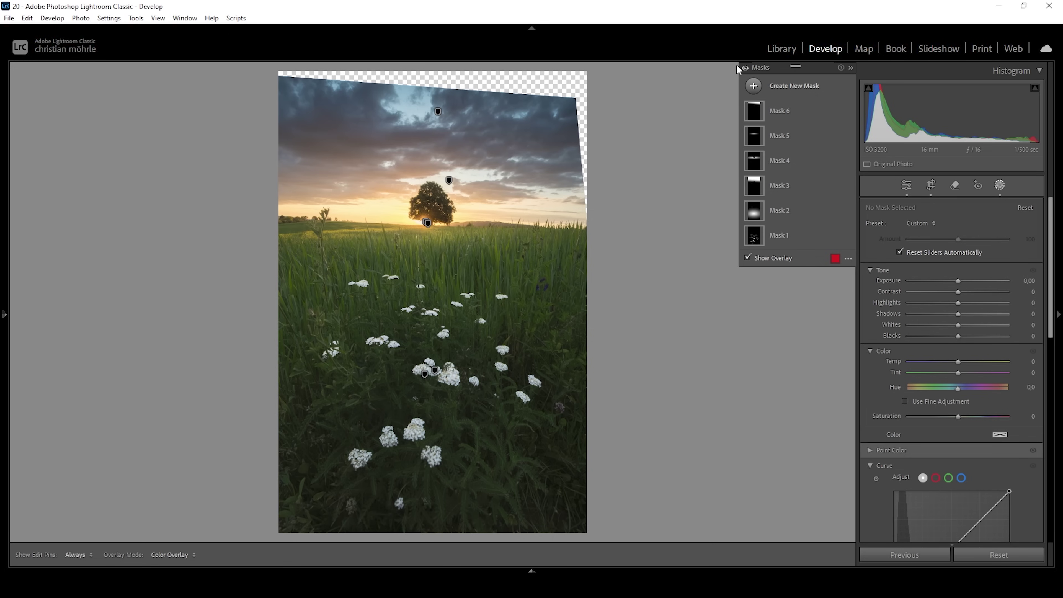
{"action": "left_click", "coordinate": [908, 186]}
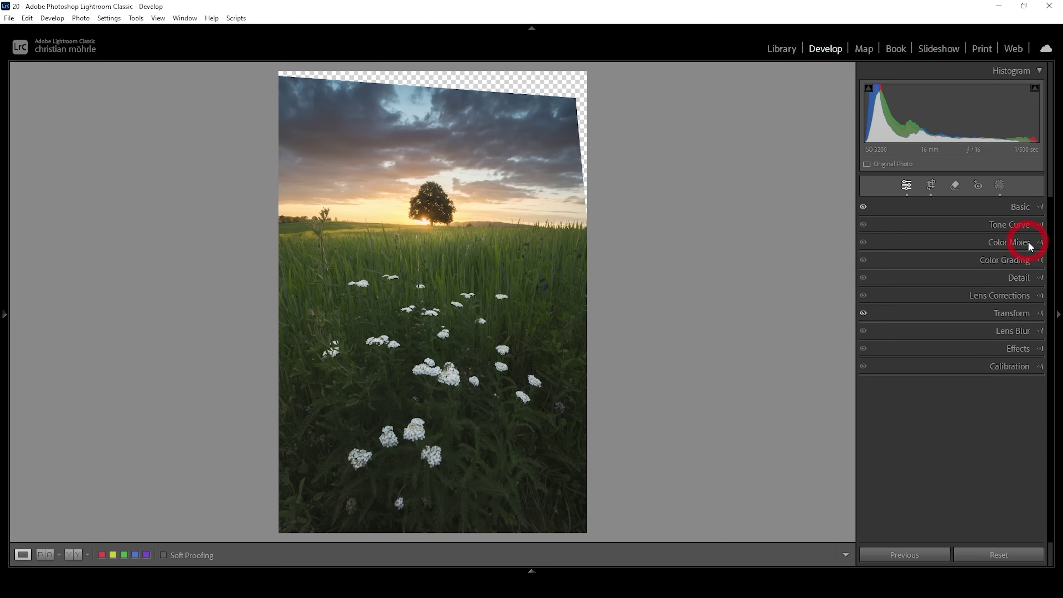
In the Color Mixer, shift Yellow hue to about -42 and raise Orange saturation to +16.
{"action": "left_click", "coordinate": [1029, 241]}
{"action": "left_click", "coordinate": [905, 294]}
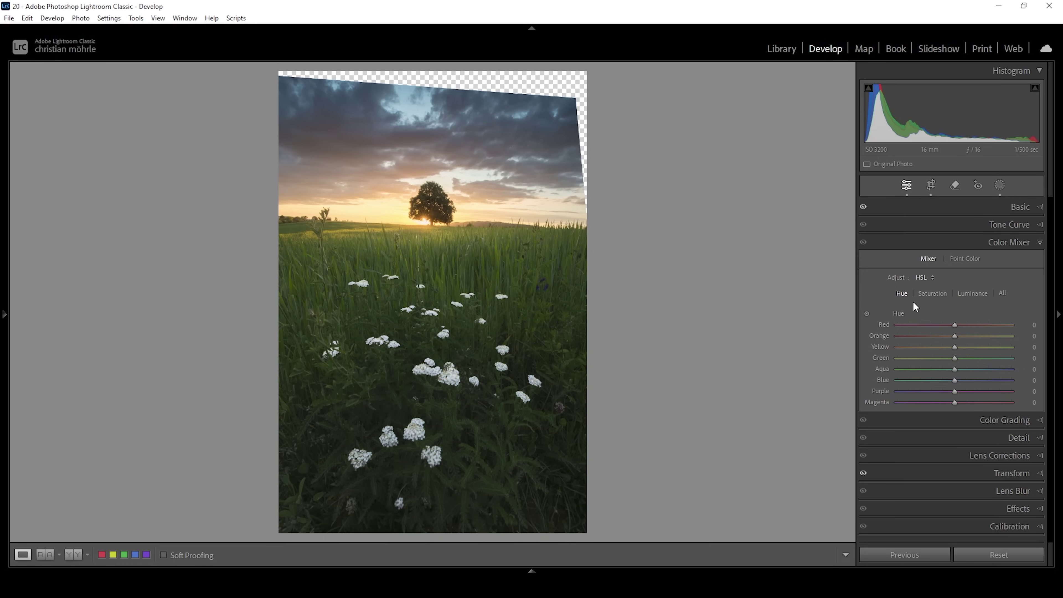
{"action": "left_click_drag", "start_coordinate": [954, 346], "coordinate": [936, 348]}
{"action": "left_click_drag", "start_coordinate": [930, 347], "coordinate": [930, 347]}
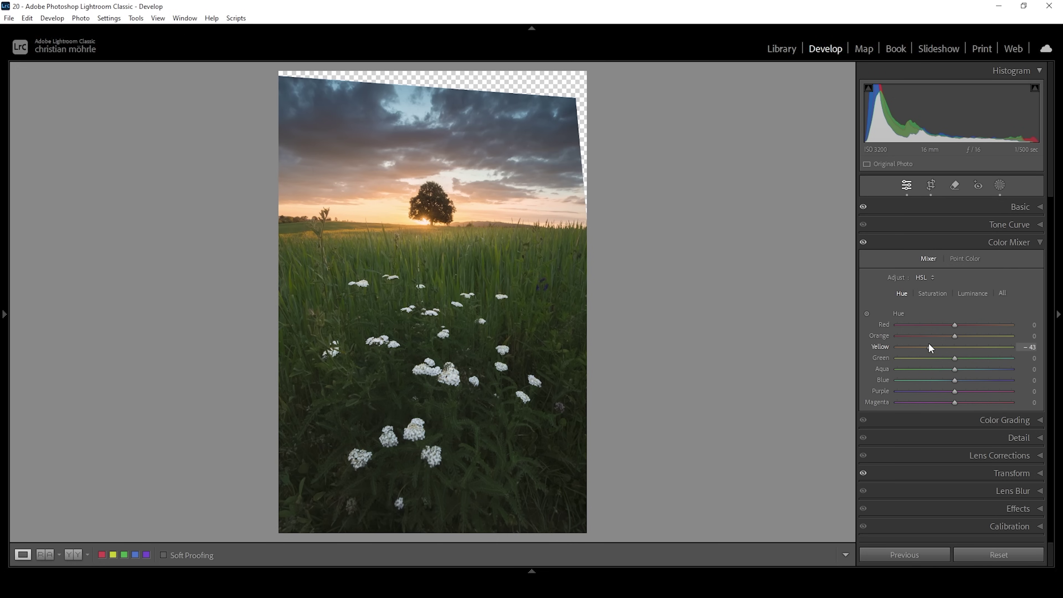
{"action": "left_click", "coordinate": [929, 292]}
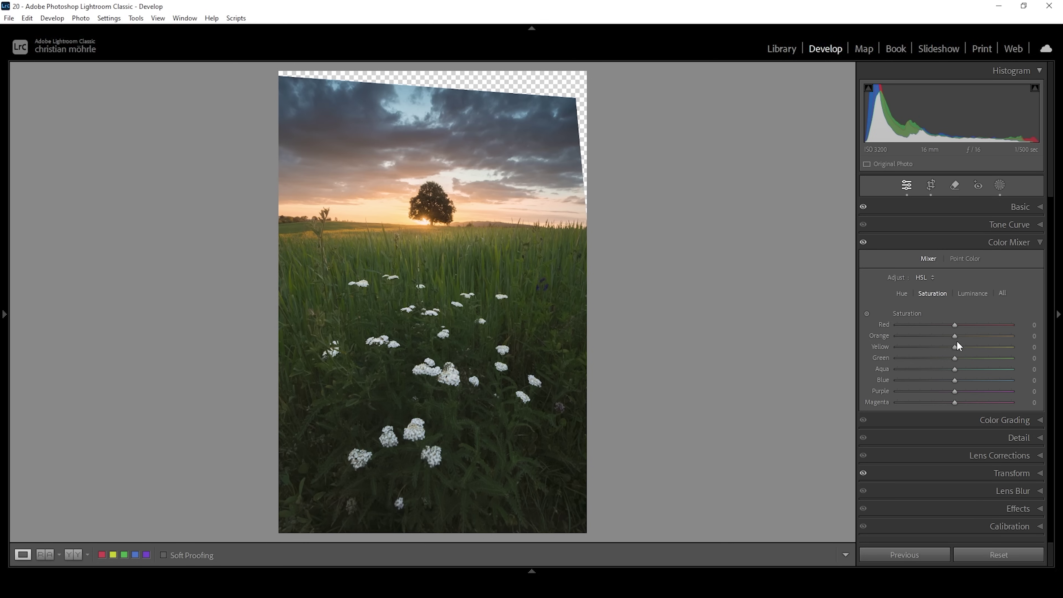
{"action": "left_click_drag", "start_coordinate": [956, 337], "coordinate": [965, 356]}
{"action": "left_click", "coordinate": [1021, 242]}
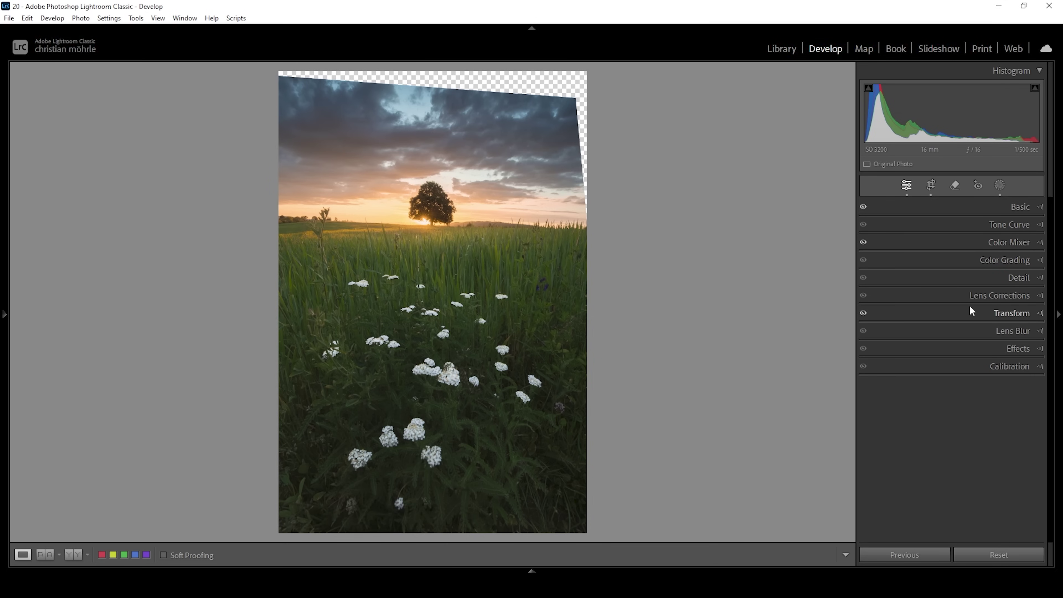
Warm the highlights and midtones in Color Grading, giving midtones hue 29, saturation 9.
{"action": "left_click", "coordinate": [984, 260]}
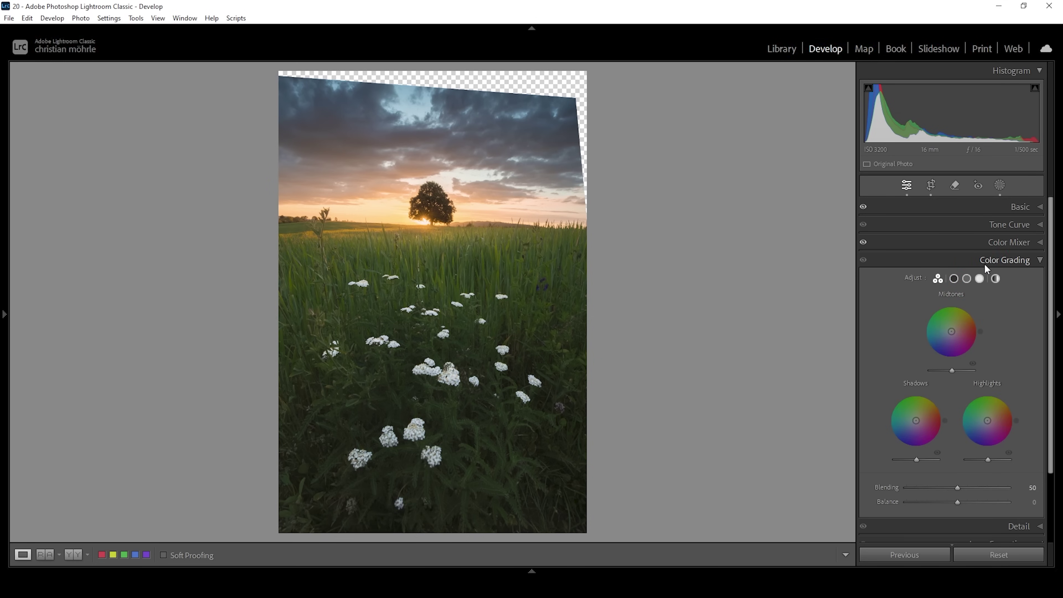
{"action": "left_click", "coordinate": [979, 279]}
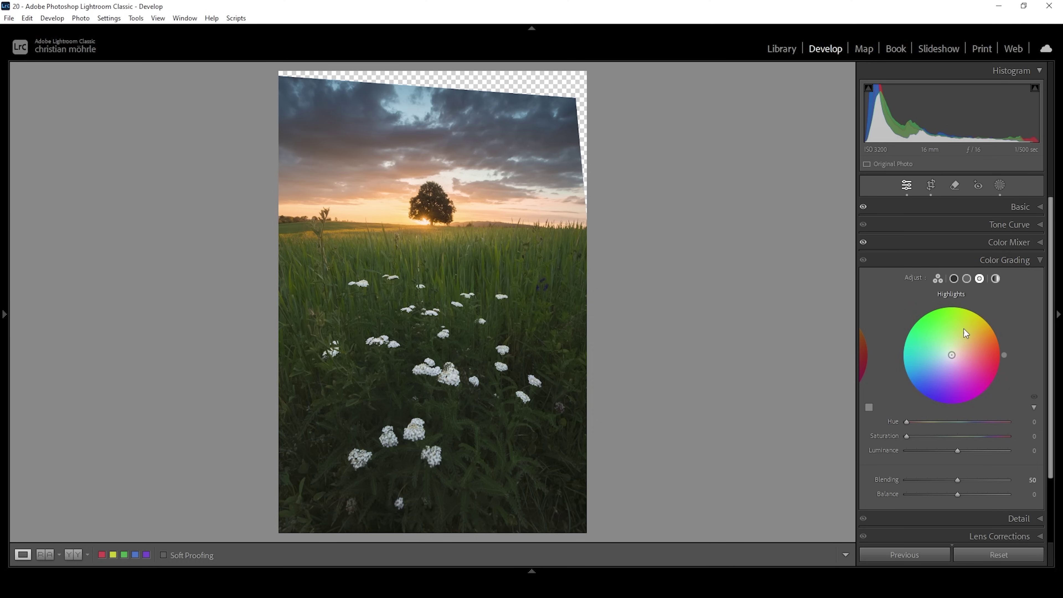
{"action": "left_click_drag", "start_coordinate": [892, 421], "coordinate": [914, 424]}
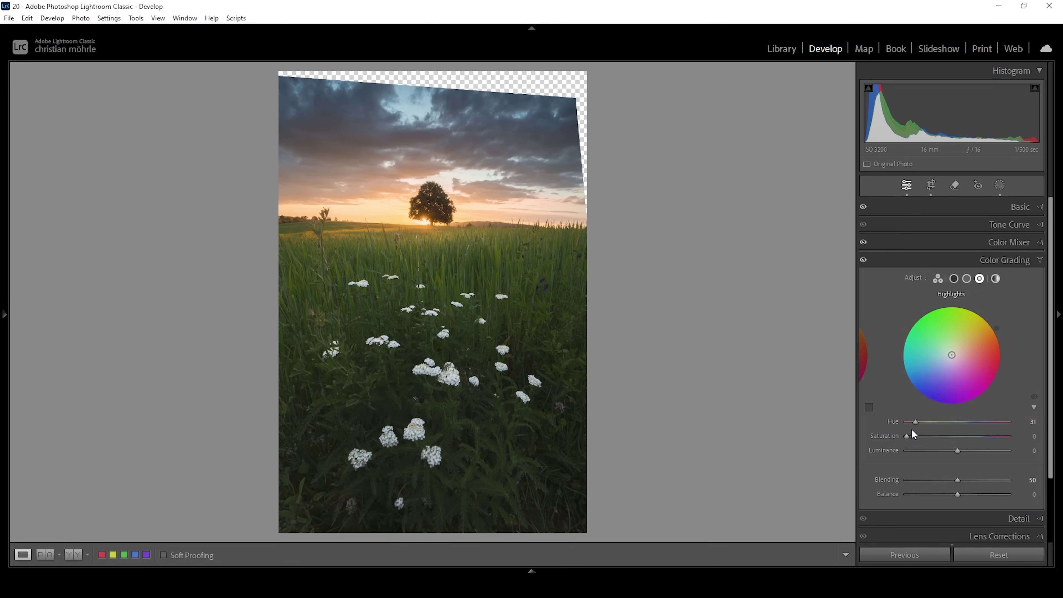
{"action": "left_click_drag", "start_coordinate": [907, 436], "coordinate": [928, 444]}
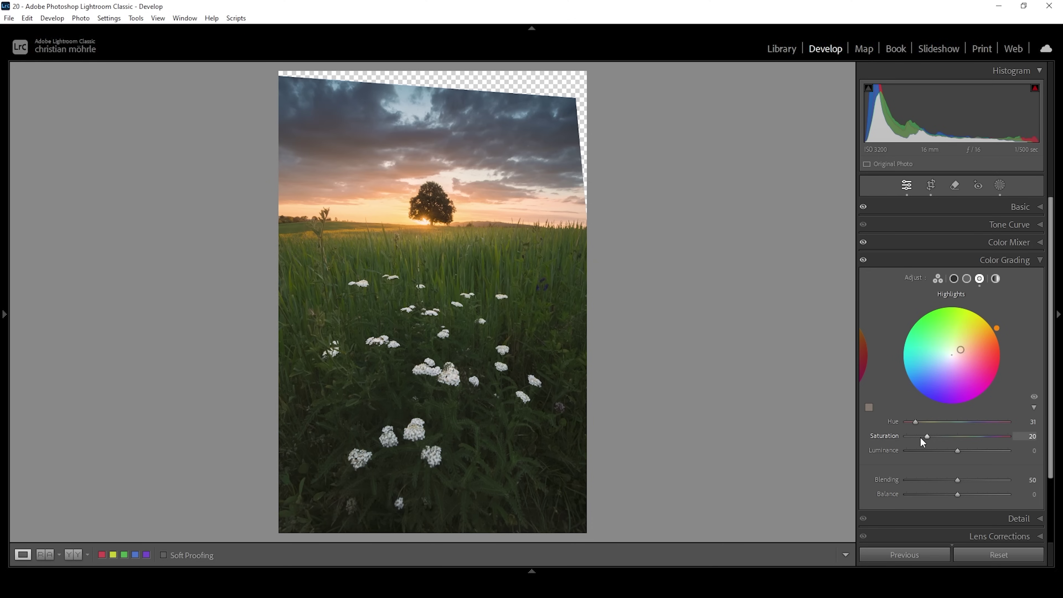
{"action": "left_click", "coordinate": [967, 278]}
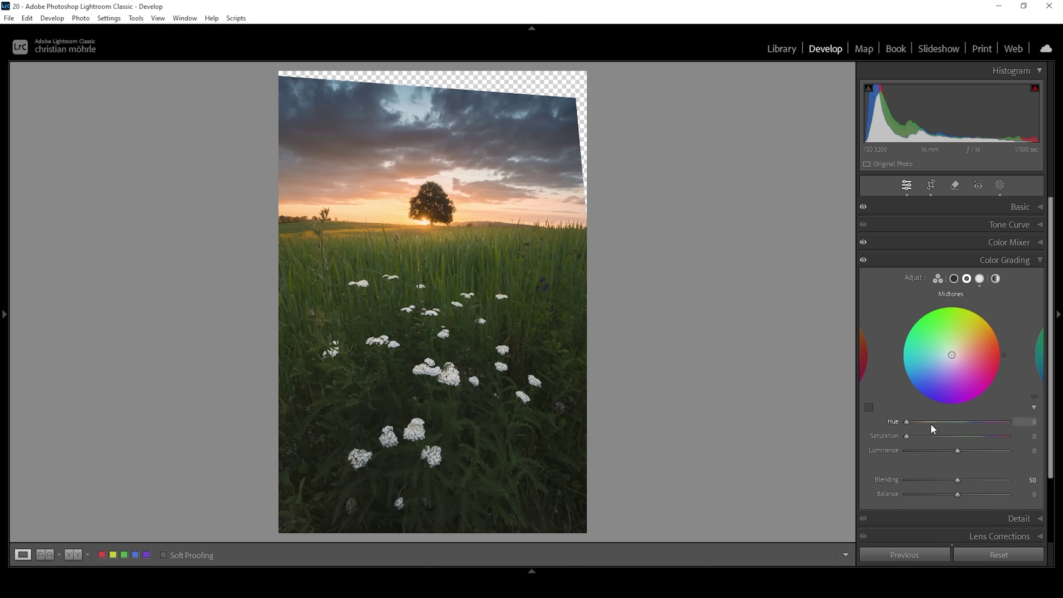
{"action": "left_click_drag", "start_coordinate": [904, 422], "coordinate": [917, 436]}
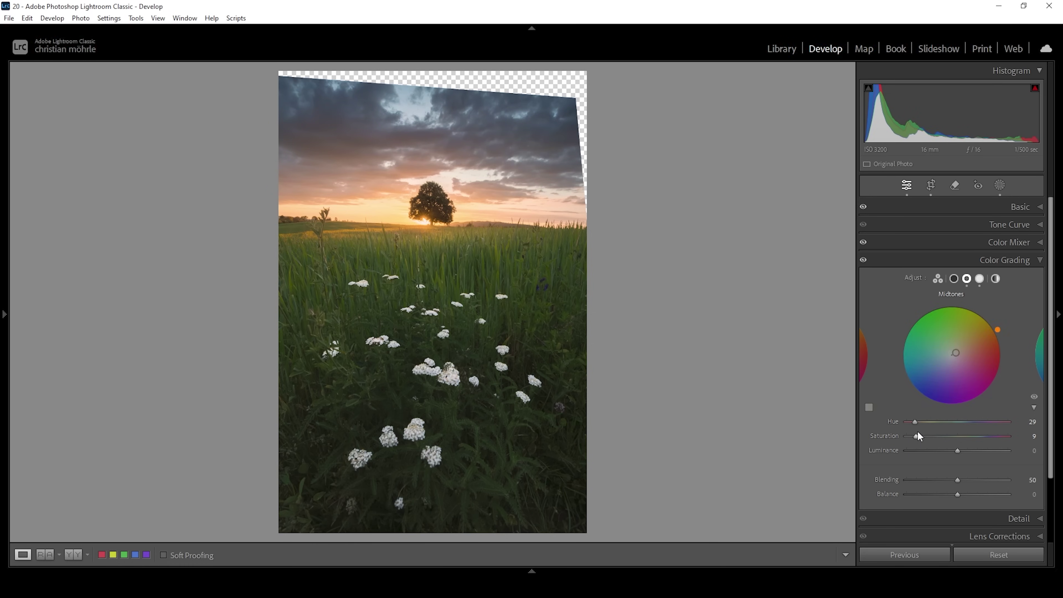
Tint the shadows faintly blue at hue 227, saturation 5.
{"action": "left_click", "coordinate": [954, 278]}
{"action": "left_click_drag", "start_coordinate": [907, 421], "coordinate": [973, 432]}
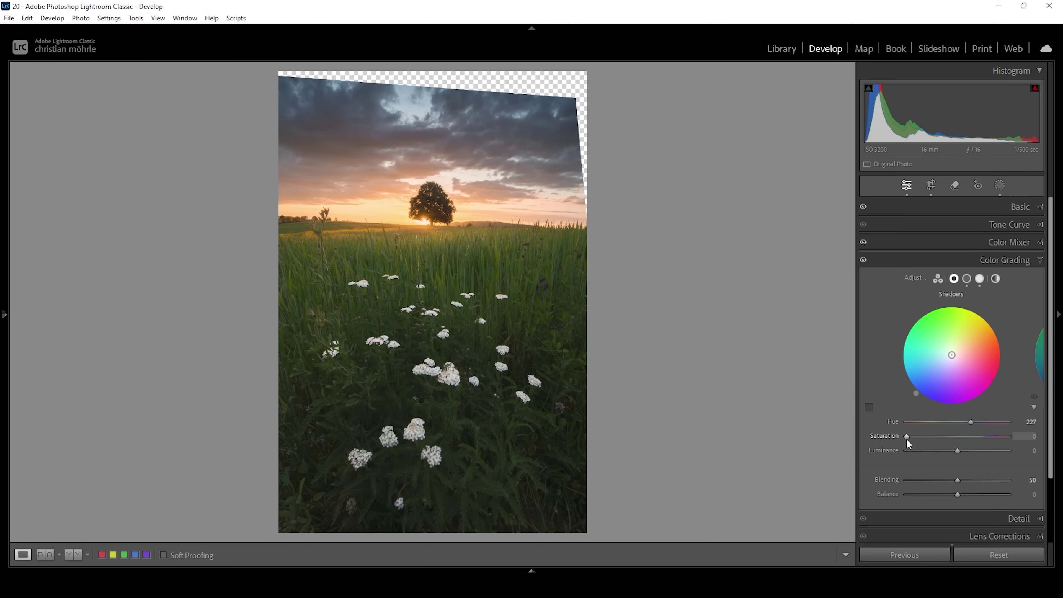
{"action": "left_click_drag", "start_coordinate": [907, 436], "coordinate": [912, 436]}
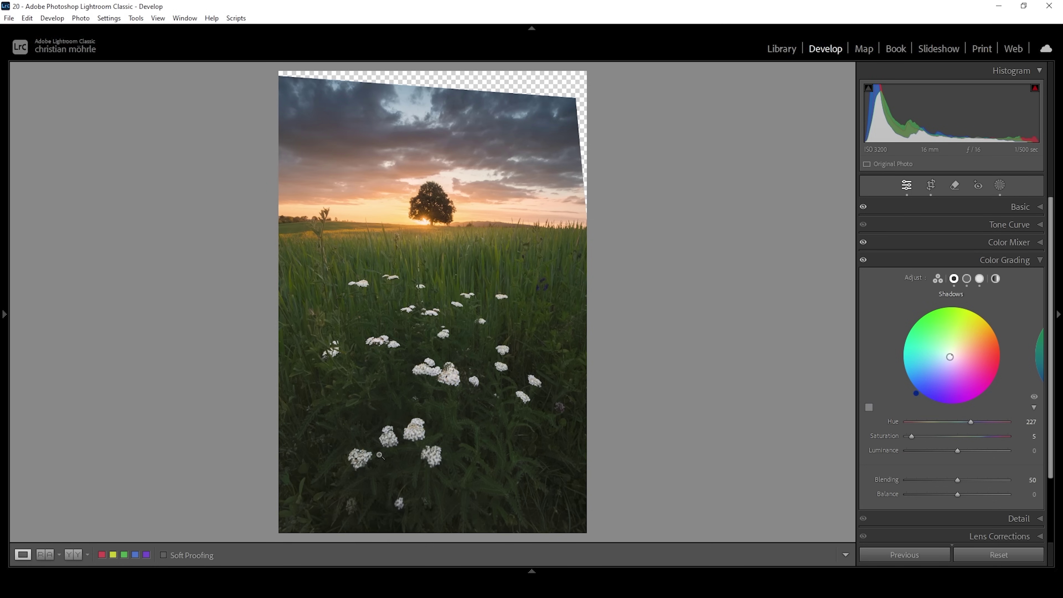
{"action": "left_click", "coordinate": [1027, 262]}
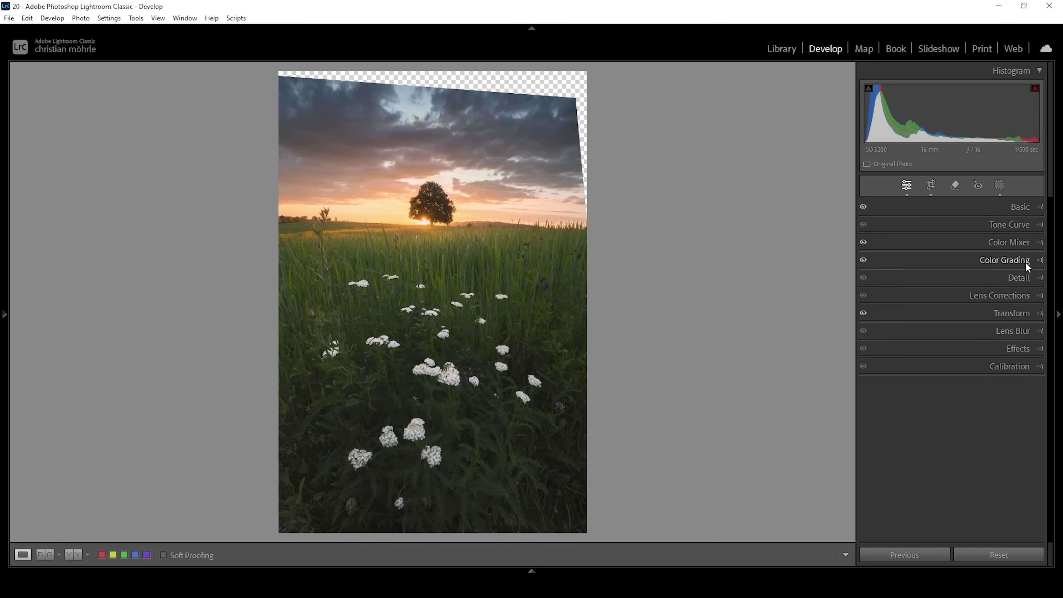
Set the Calibration Blue Primary hue to -6.
{"action": "left_click", "coordinate": [1008, 367]}
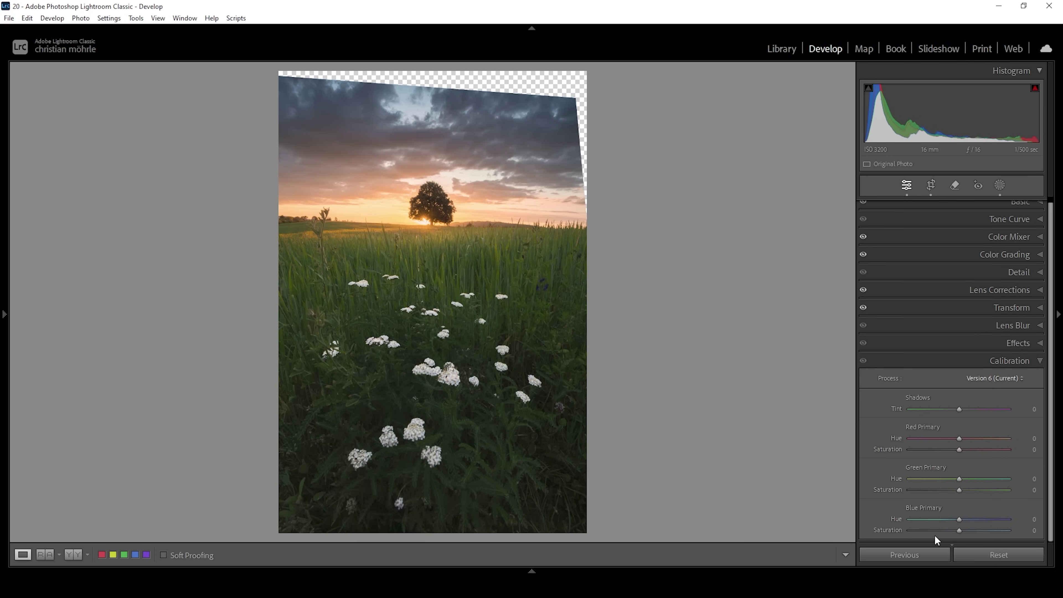
{"action": "left_click_drag", "start_coordinate": [959, 520], "coordinate": [969, 530]}
{"action": "left_click", "coordinate": [1010, 360]}
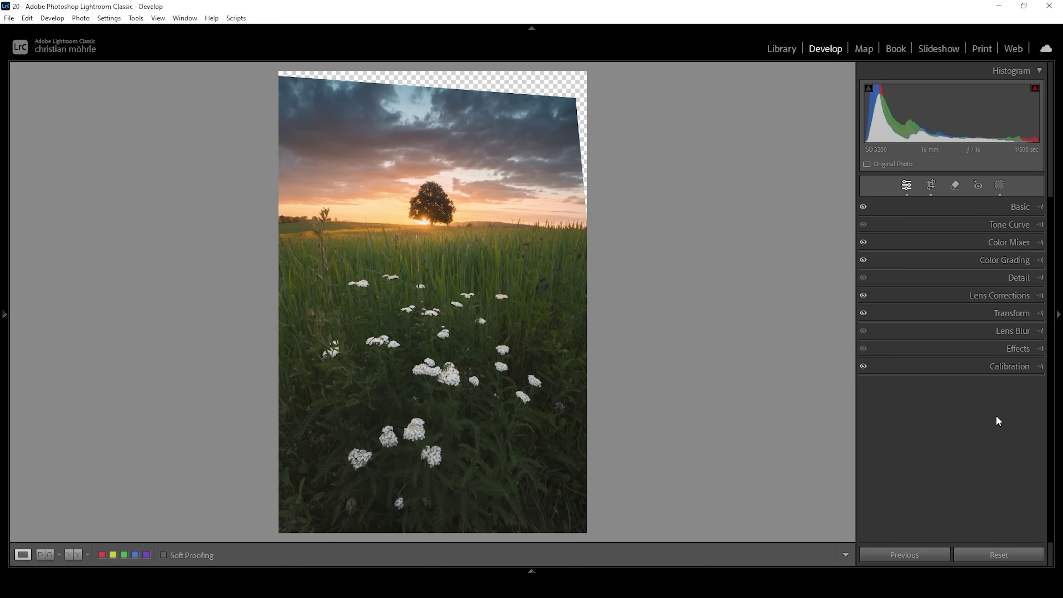
Sharpen with Detail 100, Masking 75 and Amount 78.
{"action": "left_click", "coordinate": [1013, 282]}
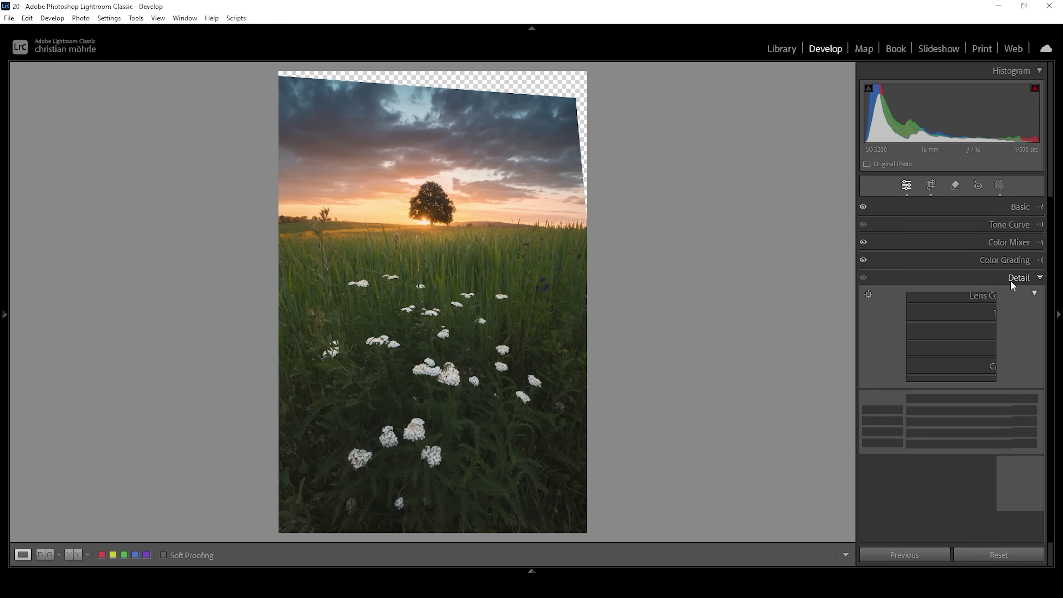
{"action": "left_click_drag", "start_coordinate": [883, 427], "coordinate": [983, 449]}
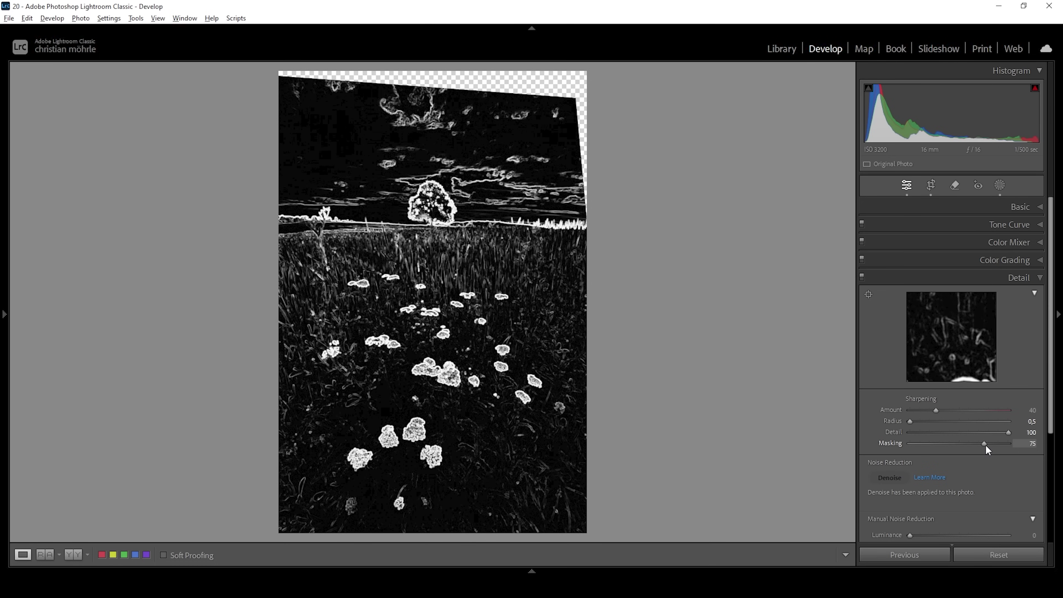
{"action": "left_click_drag", "start_coordinate": [985, 446], "coordinate": [985, 446]}
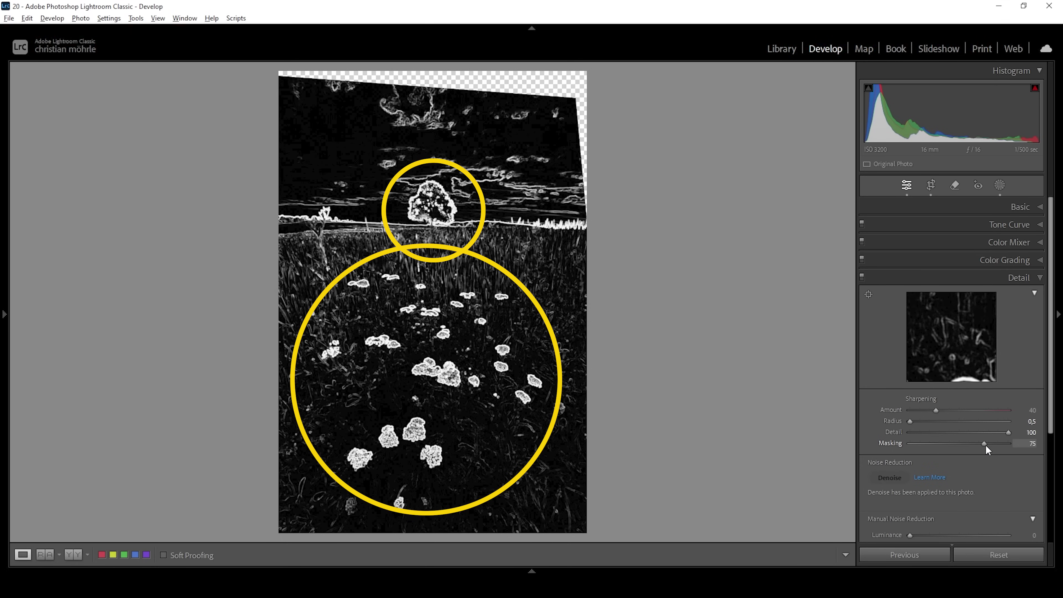
{"action": "left_click_drag", "start_coordinate": [934, 410], "coordinate": [961, 411]}
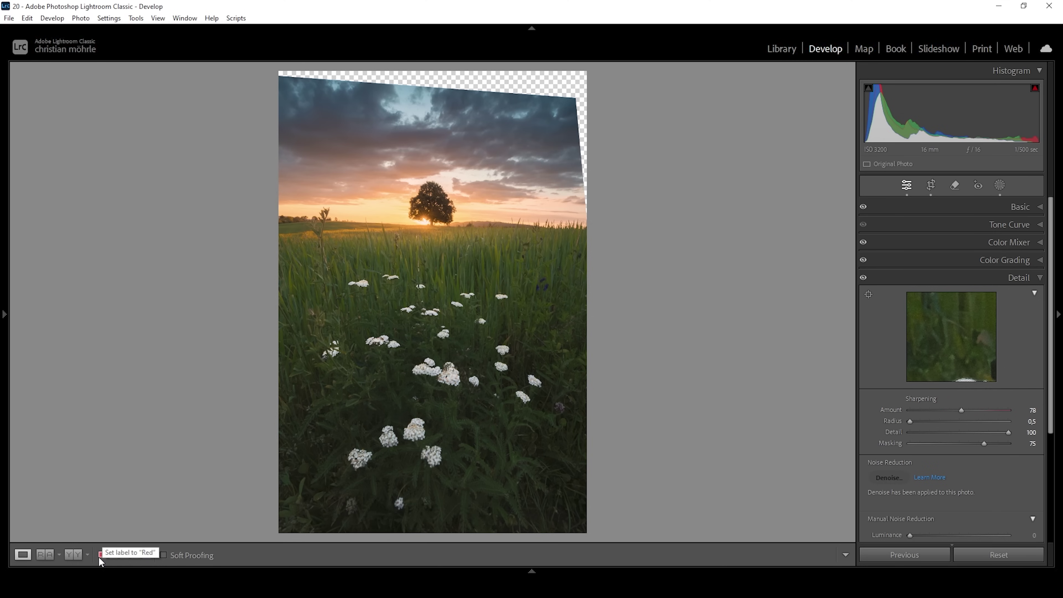
Compare before and after, then switch to the darker exposure DSC08732.ARW from the filmstrip.
{"action": "left_click", "coordinate": [75, 555]}
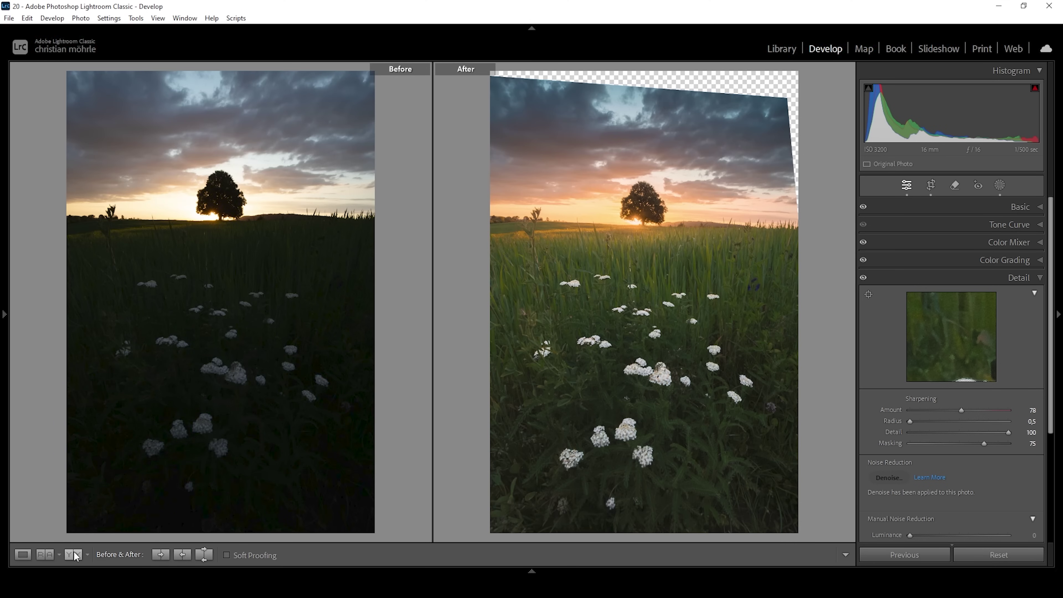
{"action": "left_click", "coordinate": [23, 555]}
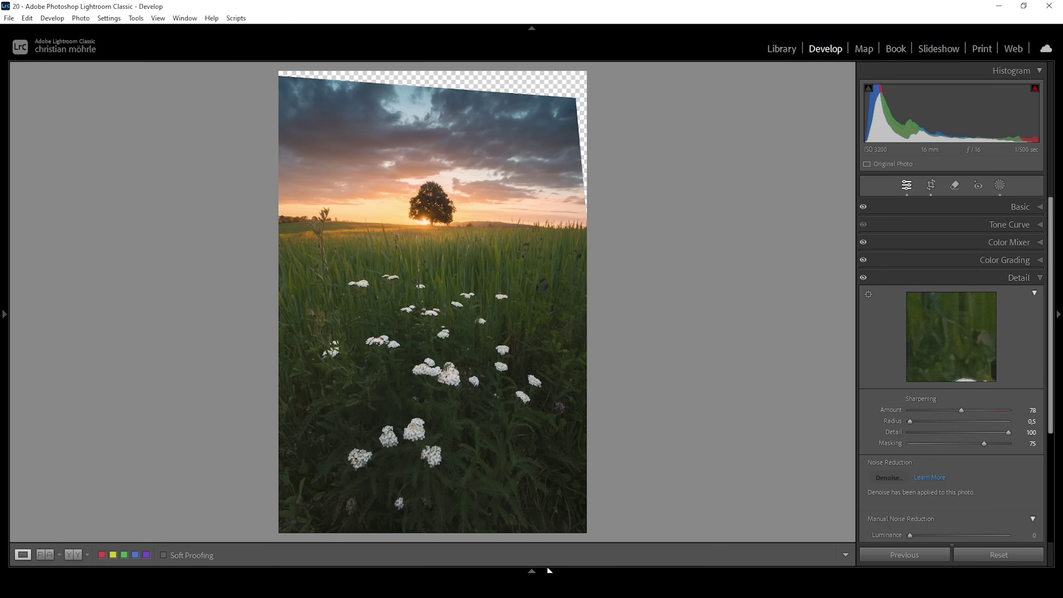
{"action": "left_click", "coordinate": [536, 570]}
{"action": "left_click", "coordinate": [139, 541]}
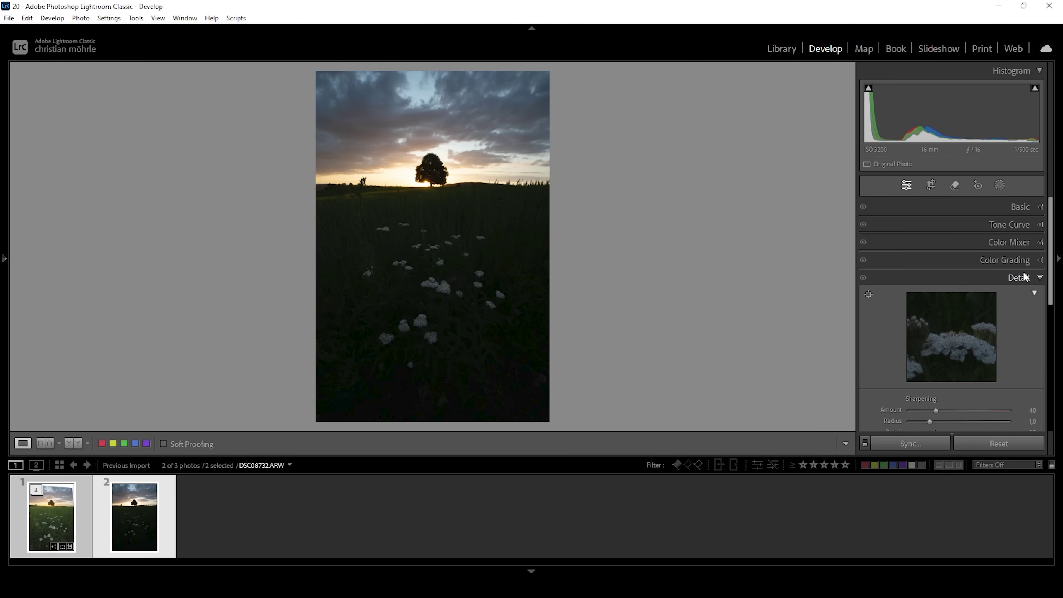
Denoise DSC08732 at Amount 35 into DSC08732-Enhanced-NR.dng, then select both exposures.
{"action": "left_click", "coordinate": [1038, 278]}
{"action": "left_click", "coordinate": [1022, 278]}
{"action": "scroll", "coordinate": [1013, 317], "scroll_direction": "down", "scroll_amount": 3}
{"action": "left_click", "coordinate": [896, 351]}
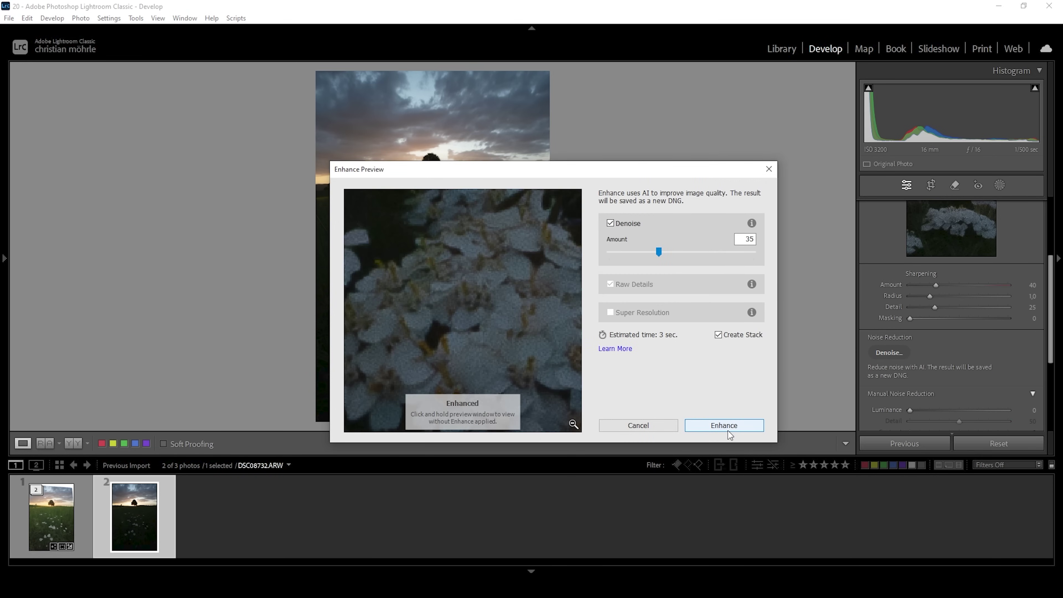
{"action": "left_click", "coordinate": [728, 430]}
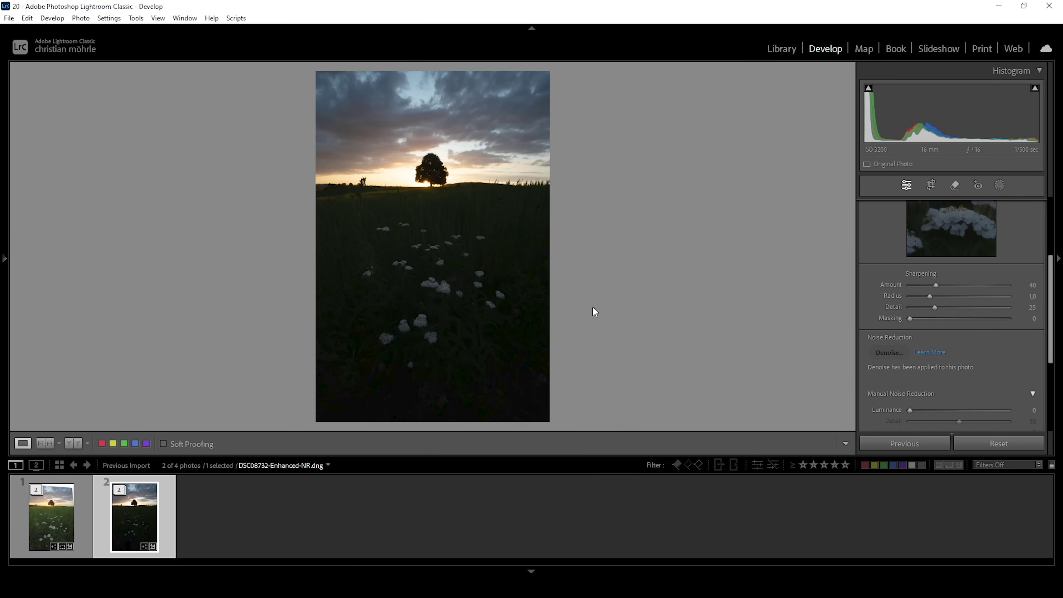
{"action": "left_click", "coordinate": [57, 526]}
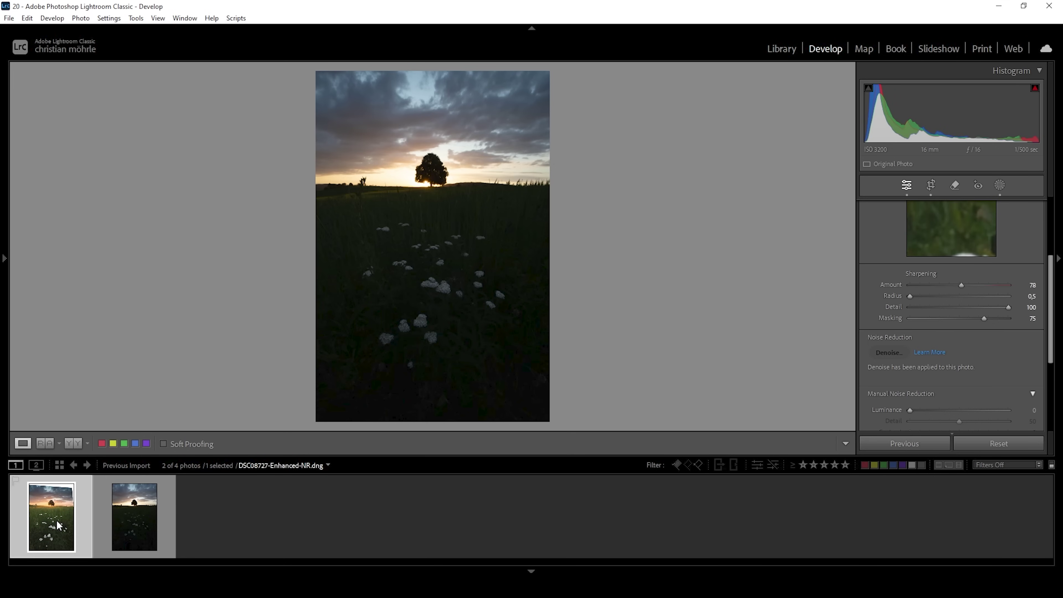
{"action": "left_click", "coordinate": [125, 518], "text": "ctrl"}
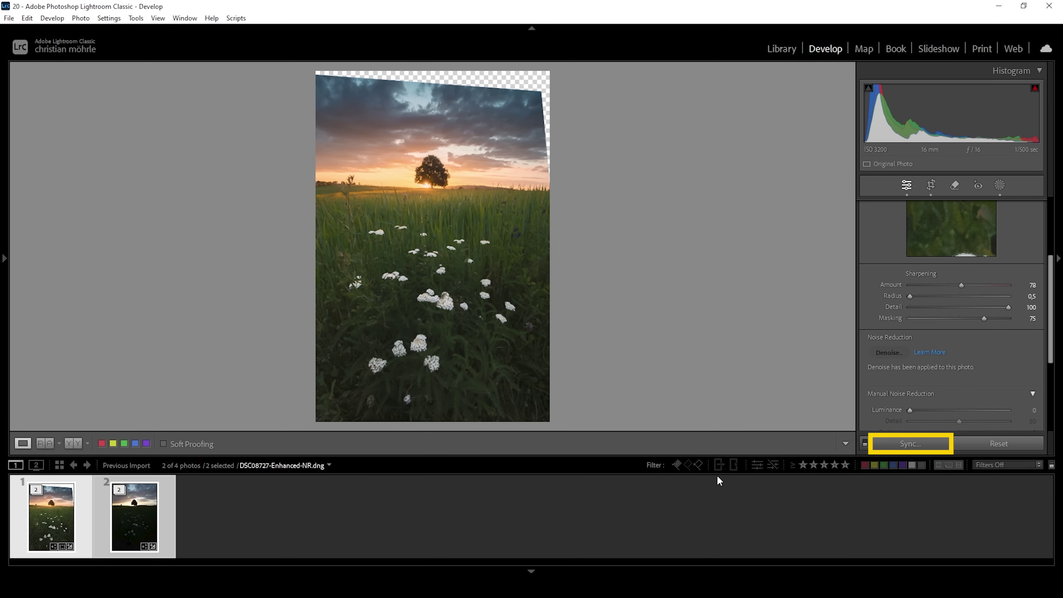
Synchronize all settings from the edited photo onto the darker exposure.
{"action": "left_click", "coordinate": [904, 444]}
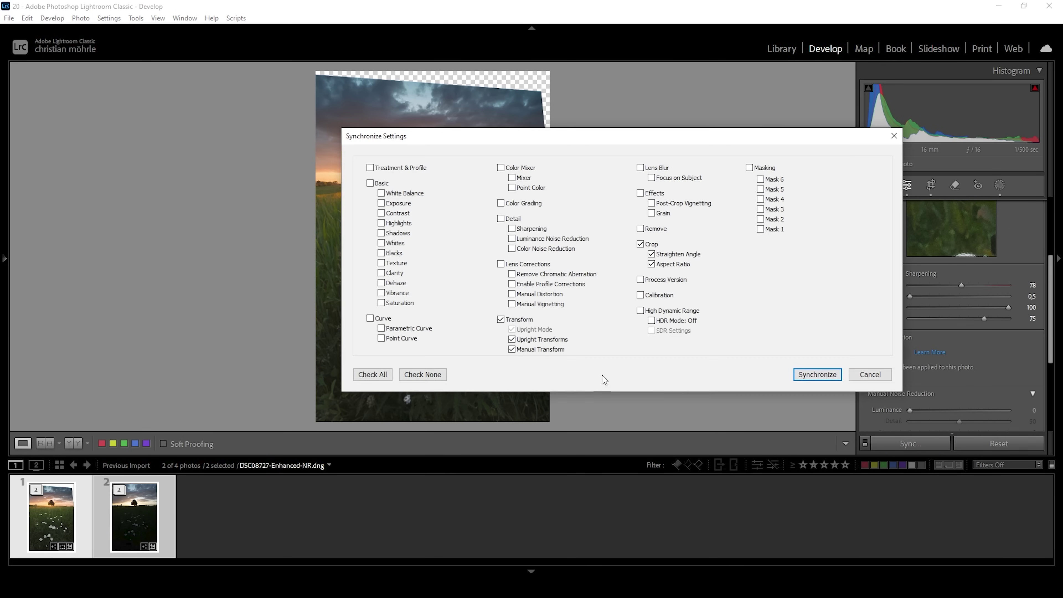
{"action": "left_click", "coordinate": [382, 375]}
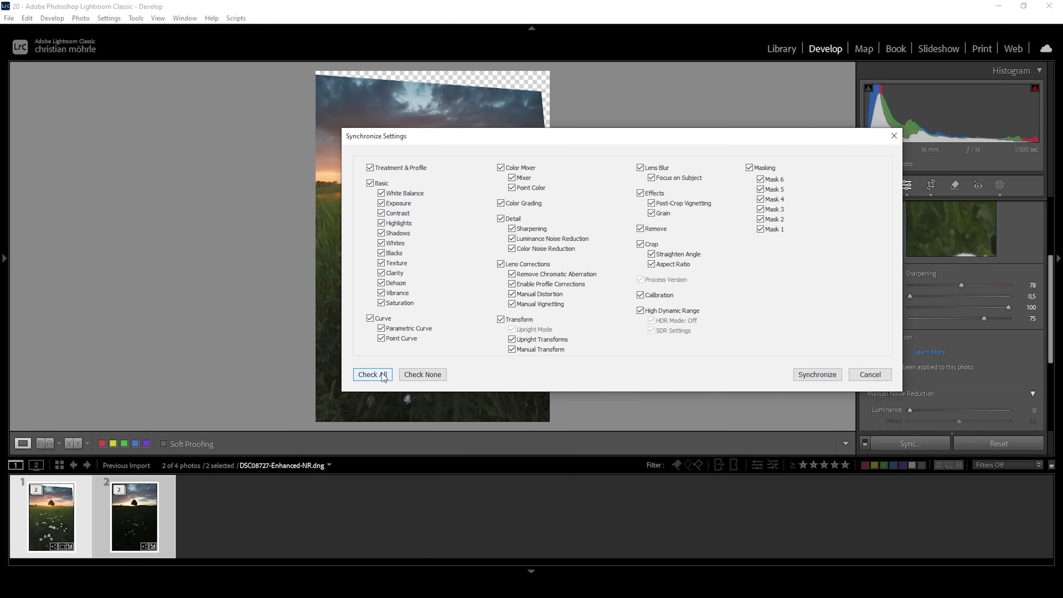
{"action": "left_click", "coordinate": [807, 376]}
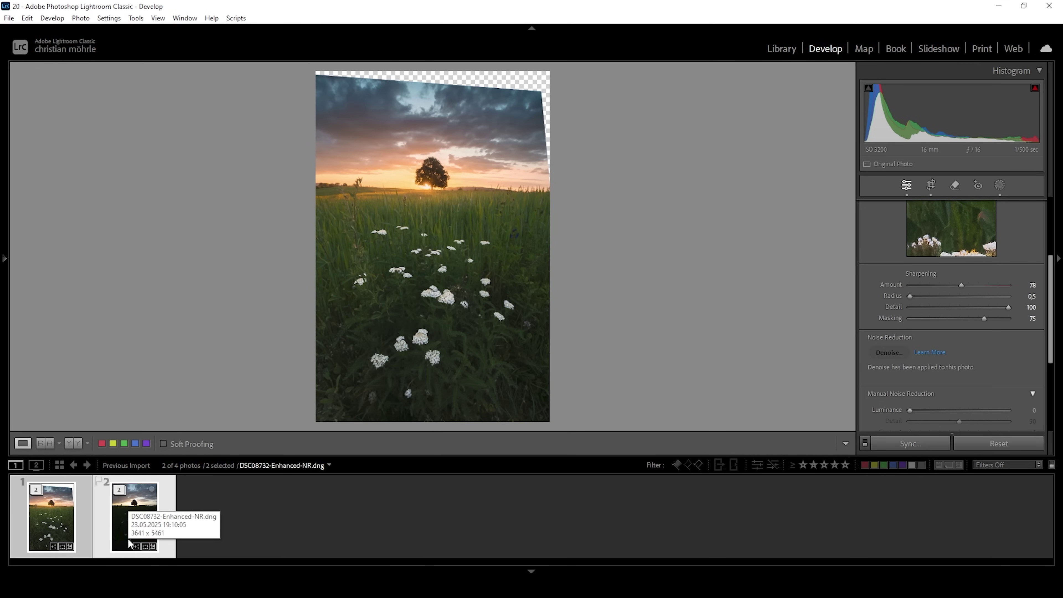
Send both exposures to Photoshop as smart object layers.
{"action": "left_click", "coordinate": [56, 536]}
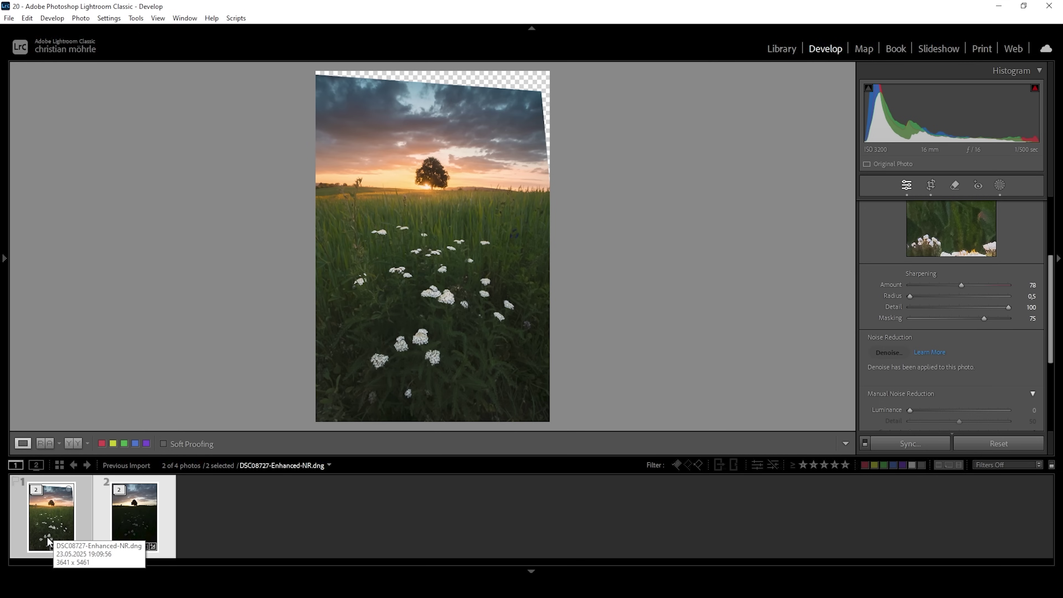
{"action": "left_click", "coordinate": [55, 531]}
{"action": "left_click", "coordinate": [120, 527]}
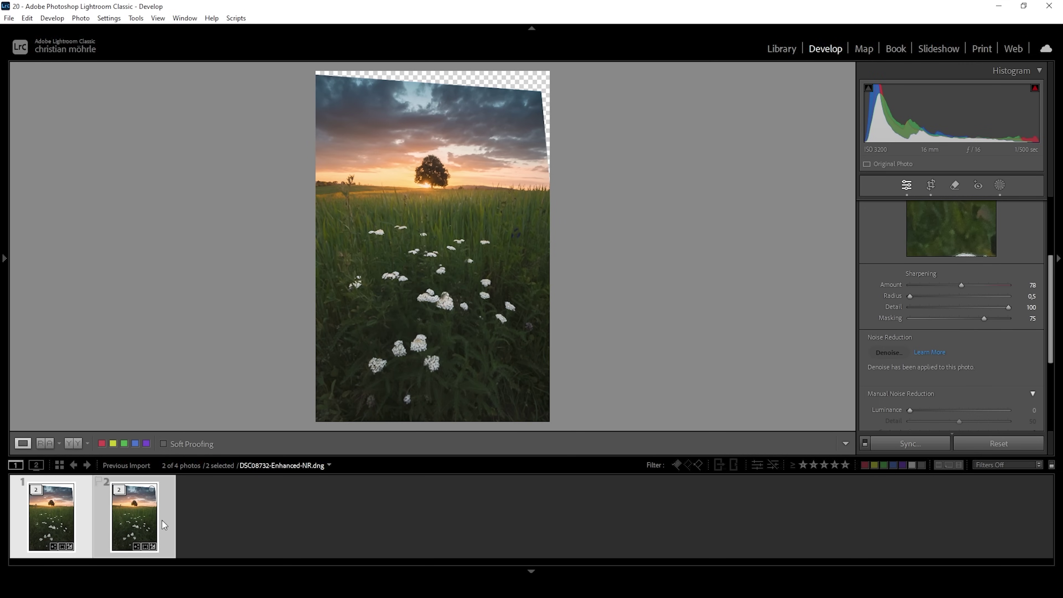
{"action": "right_click", "coordinate": [118, 529]}
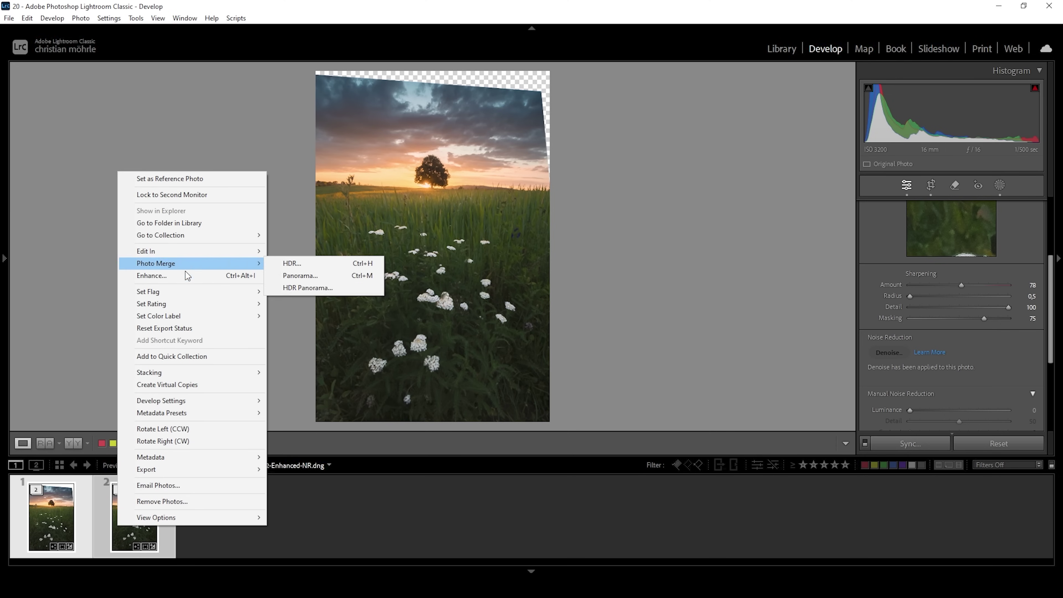
{"action": "mouse_move", "coordinate": [197, 254]}
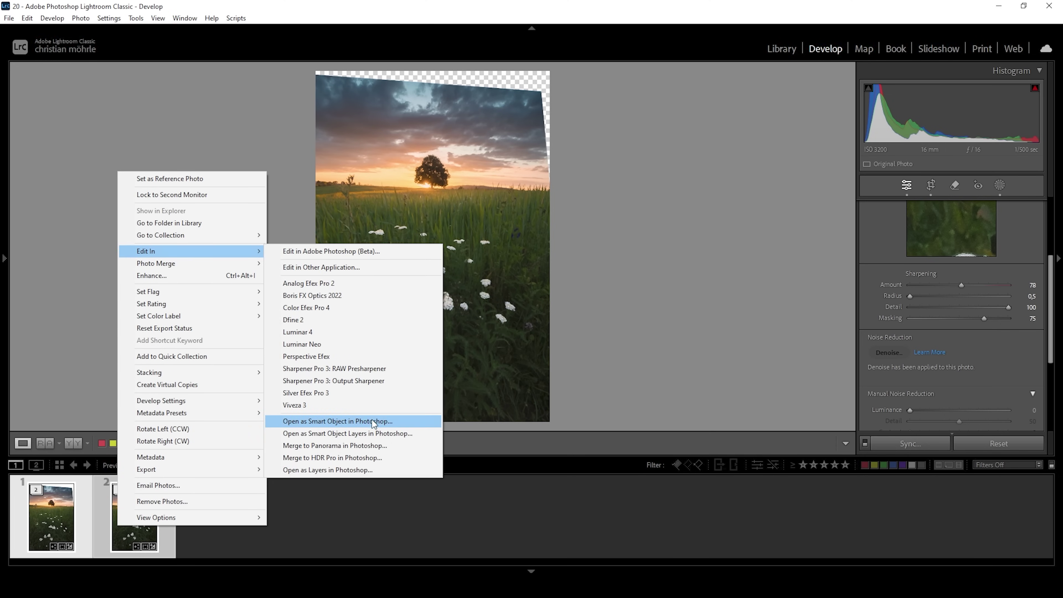
{"action": "left_click", "coordinate": [388, 437]}
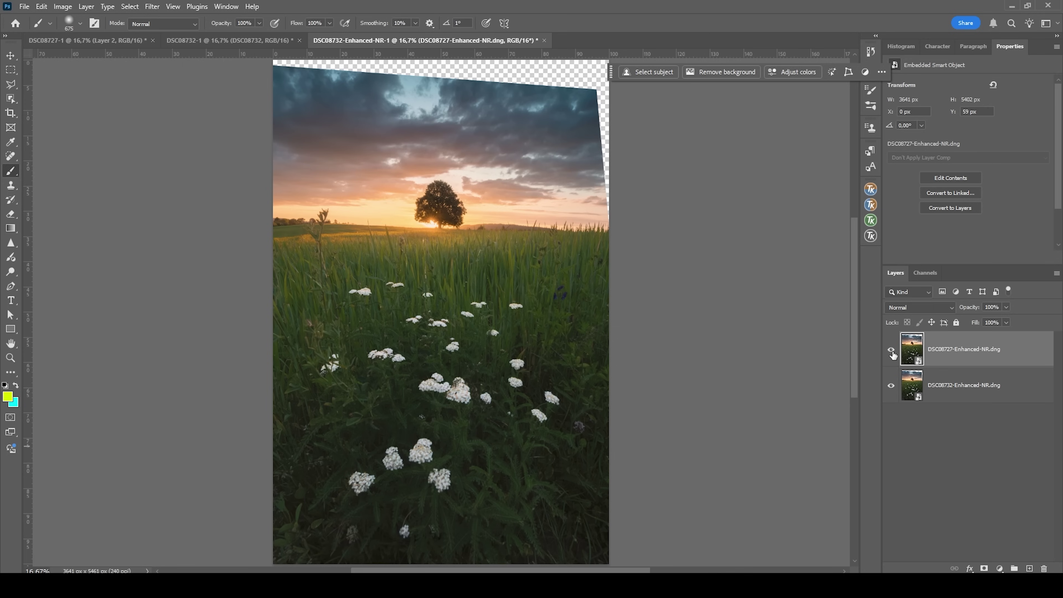
Move DSC08732-Enhanced-NR.dng above DSC08727-Enhanced-NR.dng, toggling the top layer to compare exposures.
{"action": "left_click", "coordinate": [891, 352]}
{"action": "left_click", "coordinate": [892, 352]}
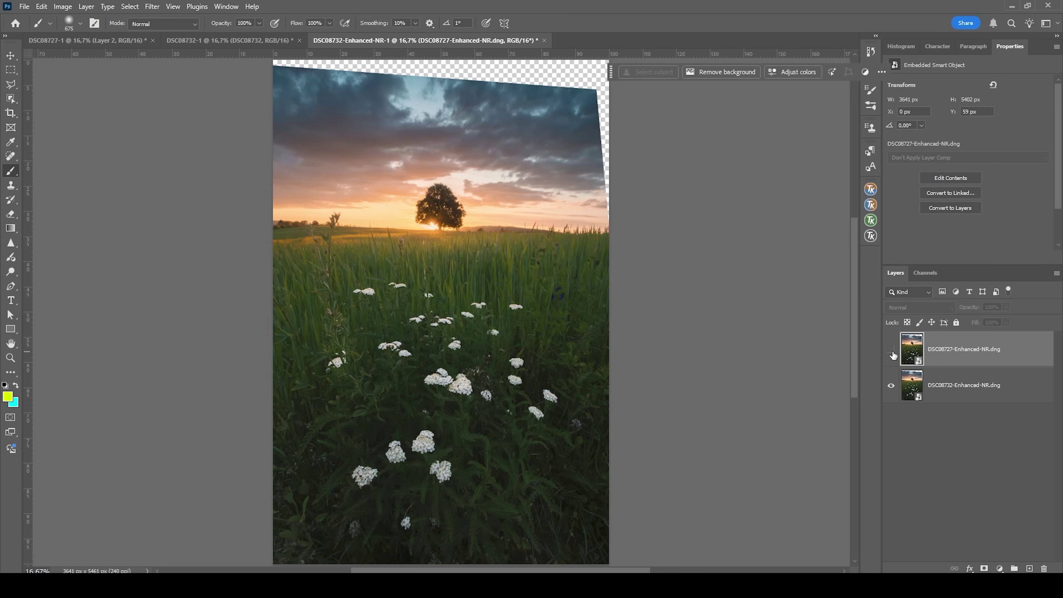
{"action": "left_click", "coordinate": [892, 351]}
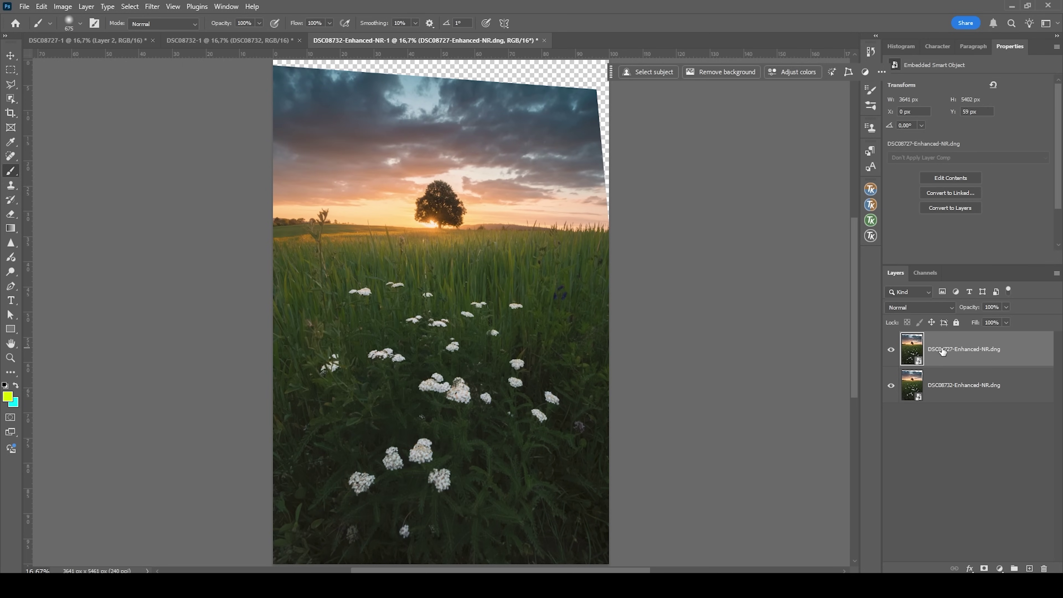
{"action": "left_click_drag", "start_coordinate": [941, 351], "coordinate": [939, 404]}
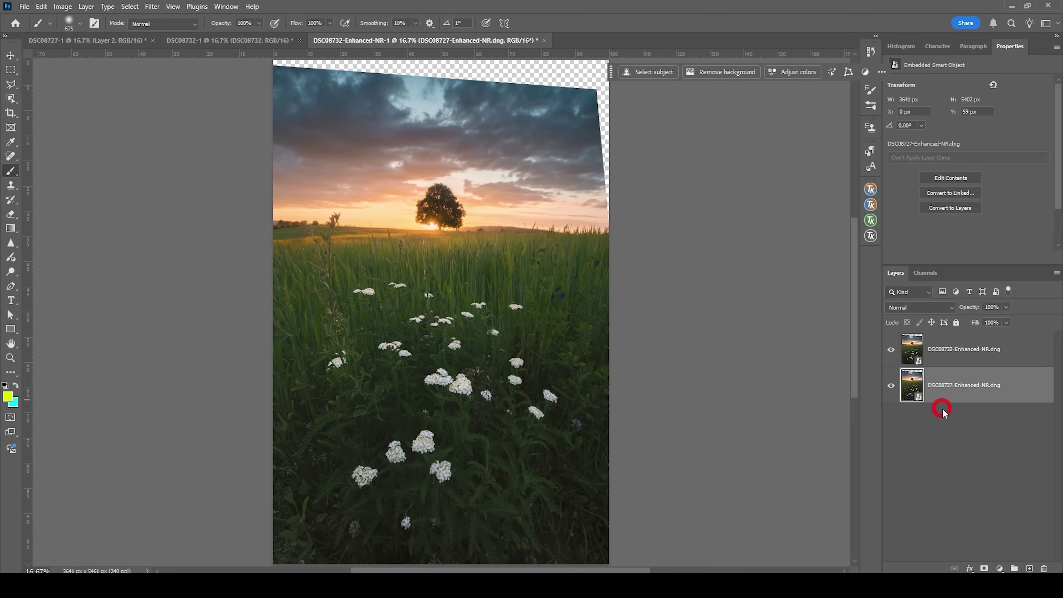
{"action": "left_click", "coordinate": [923, 353]}
{"action": "left_click", "coordinate": [891, 349]}
{"action": "left_click", "coordinate": [891, 349]}
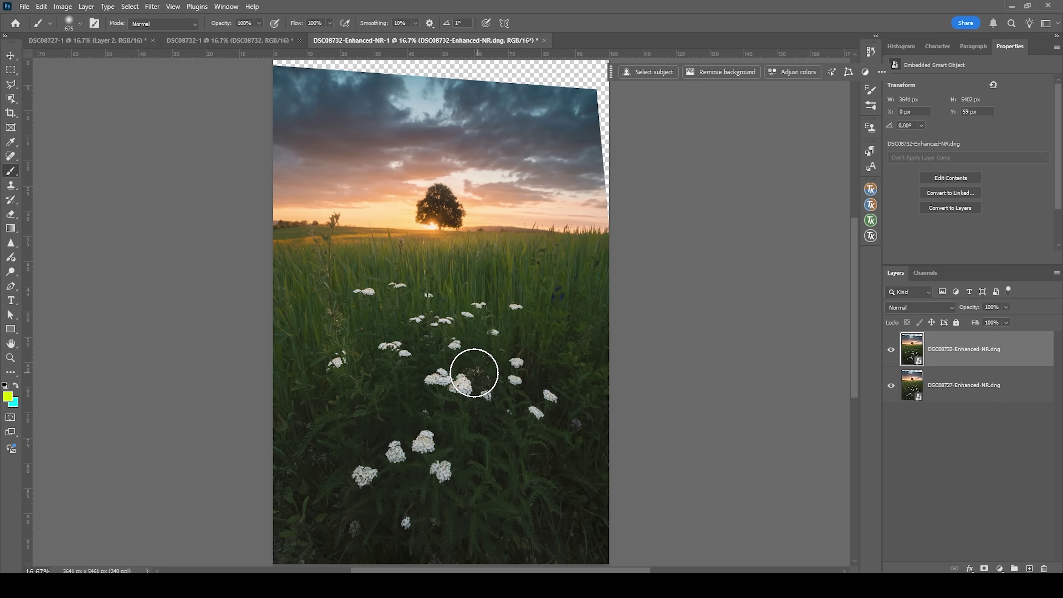
Add a black hide-all mask to the top exposure, with white foreground and a 1215 px soft brush.
{"action": "left_click", "coordinate": [983, 569], "text": "alt"}
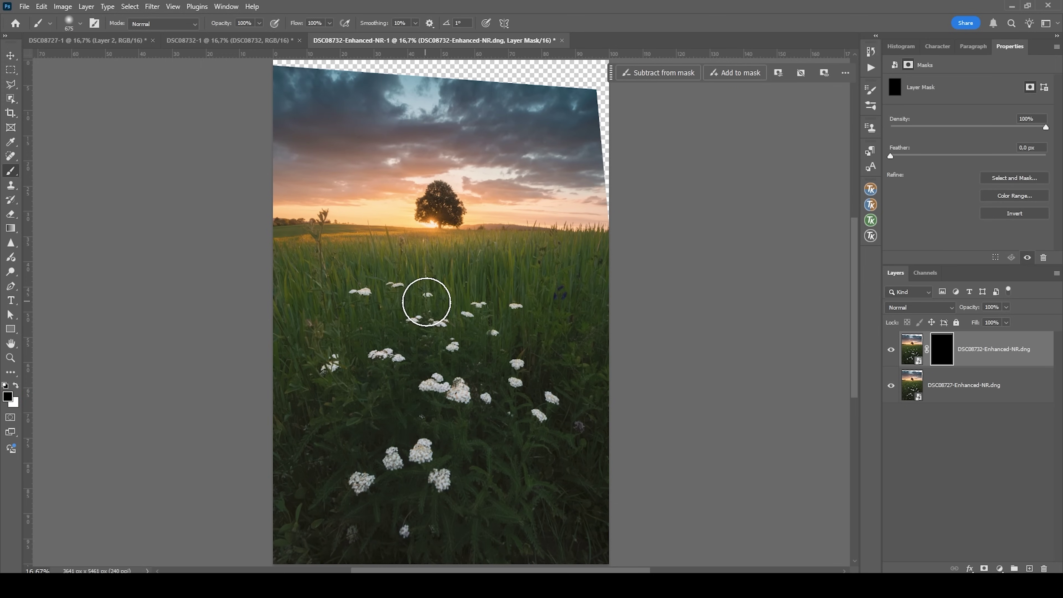
{"action": "left_click", "coordinate": [11, 398]}
{"action": "left_click", "coordinate": [764, 371]}
{"action": "left_click", "coordinate": [1023, 365]}
{"action": "left_click_drag", "start_coordinate": [524, 356], "coordinate": [561, 356]}
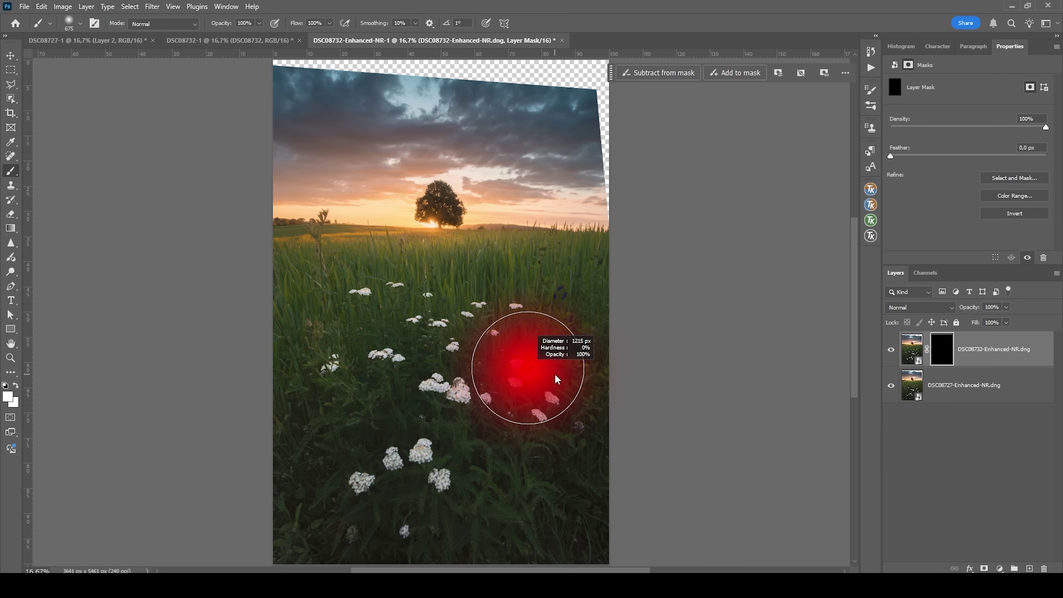
Paint the lower meadow flowers back in (brush reduced to about 800 px), then toggle the top exposure to compare.
{"action": "mouse_move", "coordinate": [458, 507]}
{"action": "left_mouse_down"}
{"action": "mouse_move", "coordinate": [369, 520]}
{"action": "mouse_move", "coordinate": [432, 533]}
{"action": "mouse_move", "coordinate": [502, 490]}
{"action": "mouse_move", "coordinate": [423, 505]}
{"action": "left_mouse_up"}
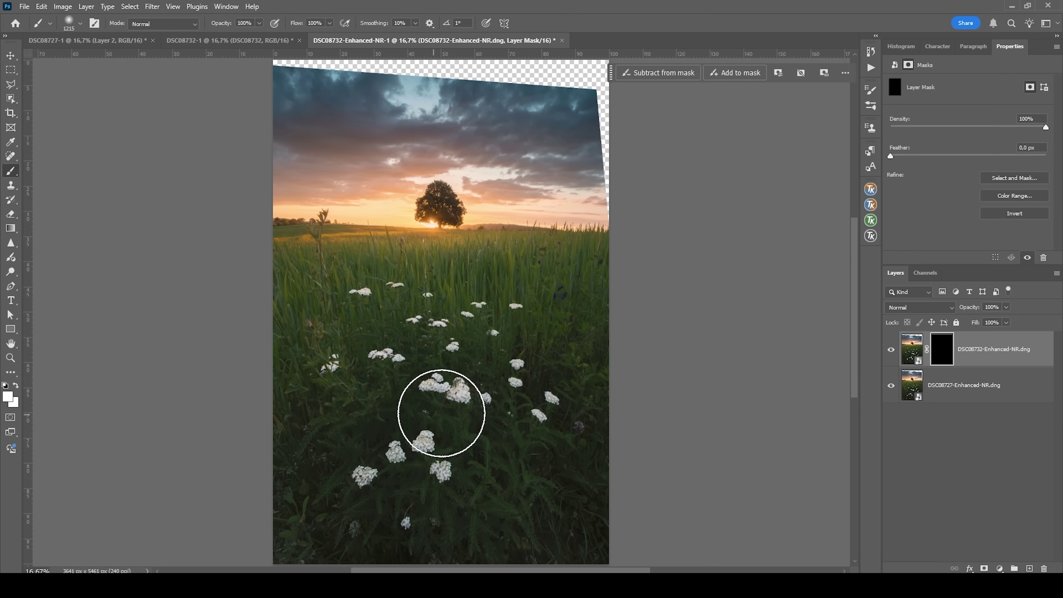
{"action": "mouse_move", "coordinate": [514, 420]}
{"action": "left_mouse_down"}
{"action": "mouse_move", "coordinate": [503, 418]}
{"action": "mouse_move", "coordinate": [546, 423]}
{"action": "left_mouse_up"}
{"action": "left_click_drag", "start_coordinate": [415, 426], "coordinate": [418, 462]}
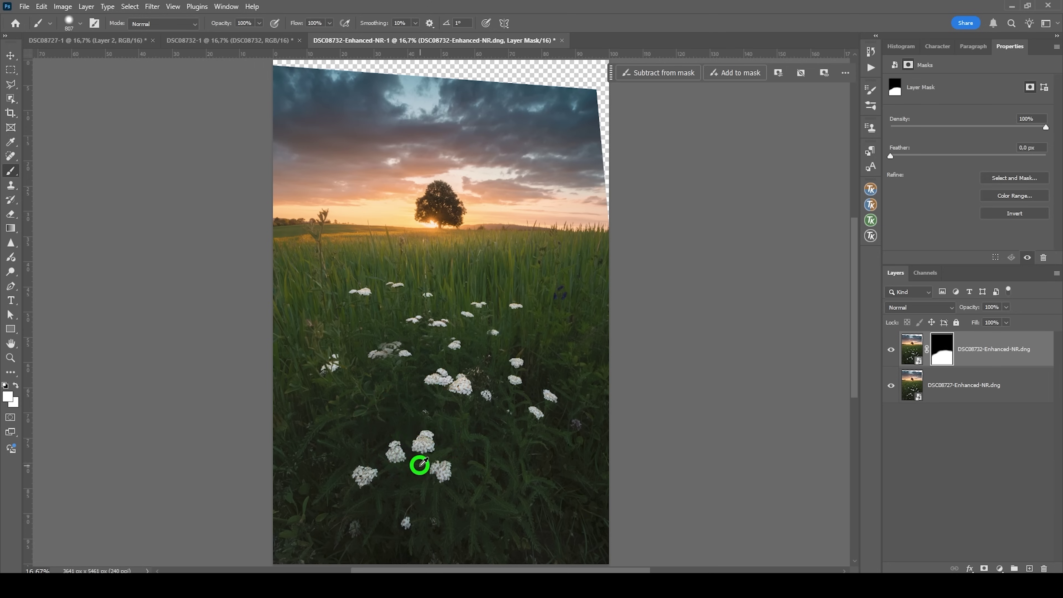
{"action": "mouse_move", "coordinate": [375, 416]}
{"action": "left_mouse_down"}
{"action": "mouse_move", "coordinate": [343, 398]}
{"action": "mouse_move", "coordinate": [351, 405]}
{"action": "mouse_move", "coordinate": [302, 423]}
{"action": "mouse_move", "coordinate": [343, 417]}
{"action": "mouse_move", "coordinate": [355, 392]}
{"action": "left_mouse_up"}
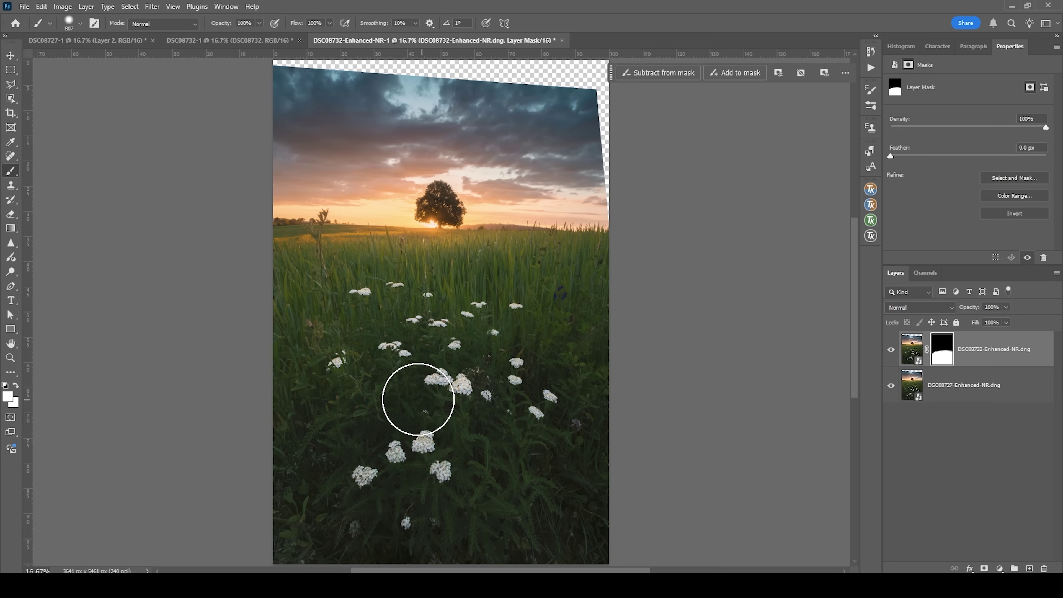
{"action": "left_click_drag", "start_coordinate": [418, 342], "coordinate": [337, 356]}
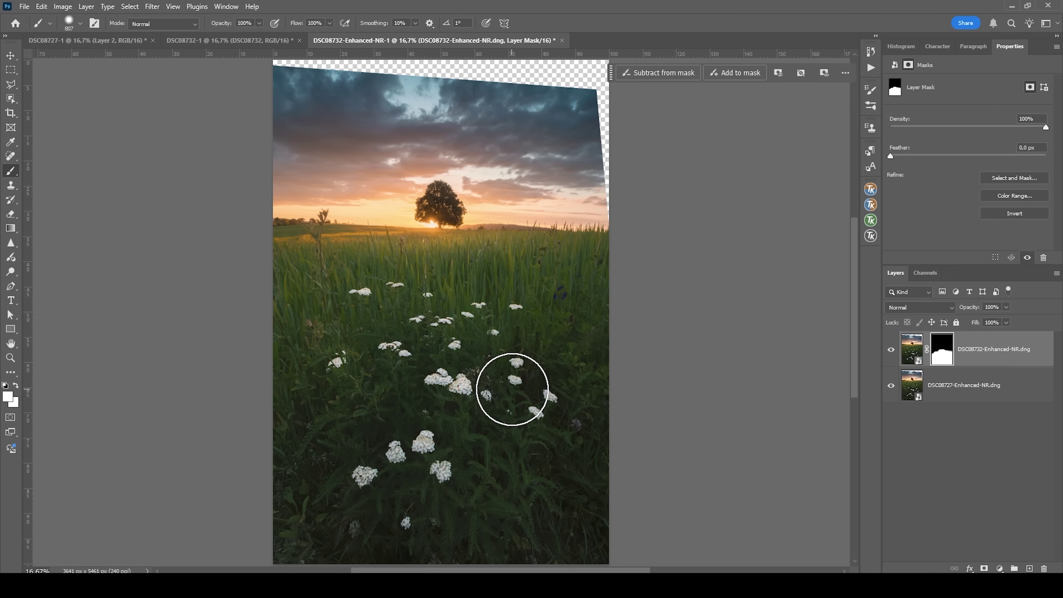
{"action": "mouse_move", "coordinate": [546, 432]}
{"action": "left_mouse_down"}
{"action": "mouse_move", "coordinate": [431, 414]}
{"action": "mouse_move", "coordinate": [372, 333]}
{"action": "mouse_move", "coordinate": [344, 384]}
{"action": "mouse_move", "coordinate": [306, 350]}
{"action": "left_mouse_up"}
{"action": "left_click", "coordinate": [294, 361]}
{"action": "scroll", "coordinate": [458, 383], "scroll_direction": "up", "scroll_amount": 2}
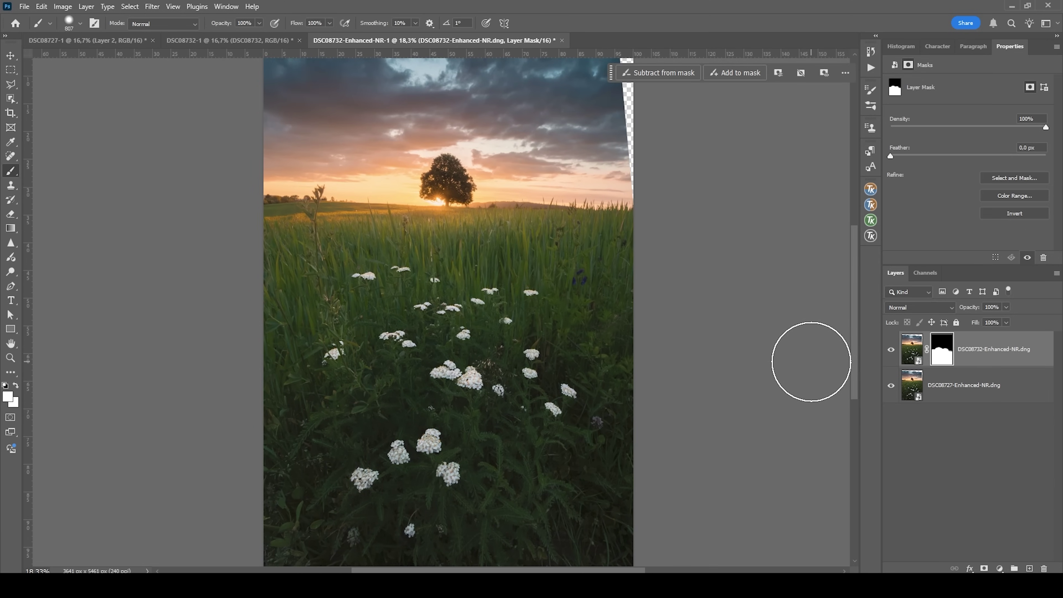
{"action": "left_click", "coordinate": [892, 353]}
{"action": "left_click", "coordinate": [892, 353]}
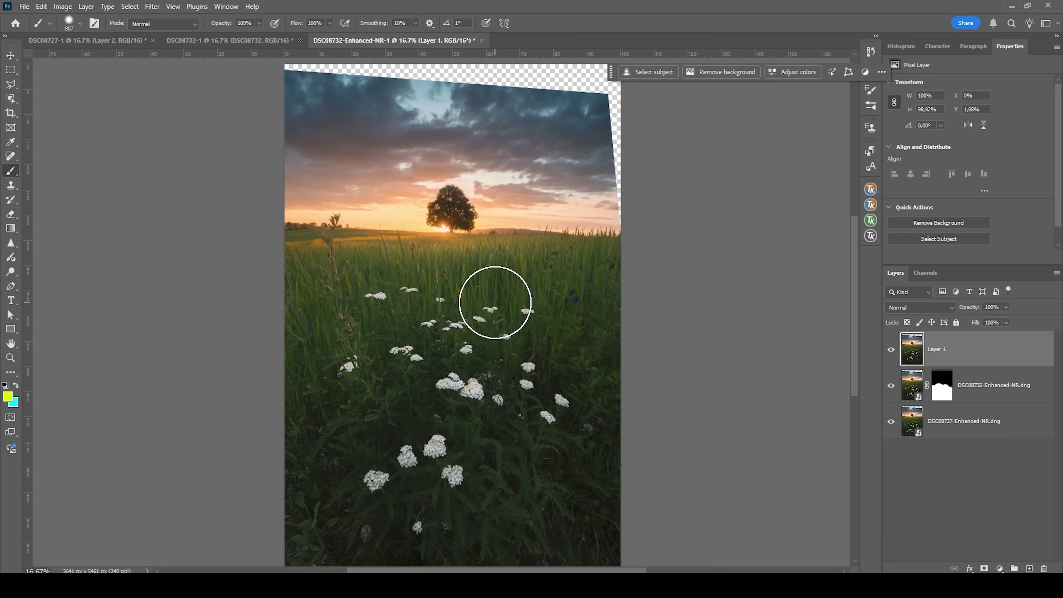
Select Layer 1's pixels and invert the selection to the transparent top and right edge wedges.
{"action": "scroll", "coordinate": [399, 302], "scroll_direction": "up", "scroll_amount": 2}
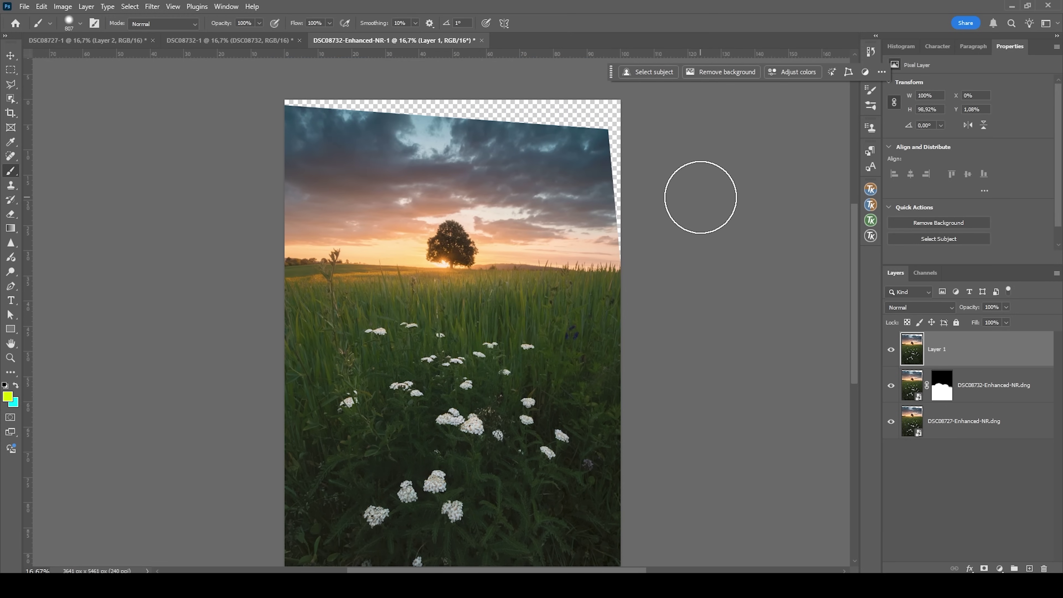
{"action": "left_click", "coordinate": [912, 349], "text": "ctrl"}
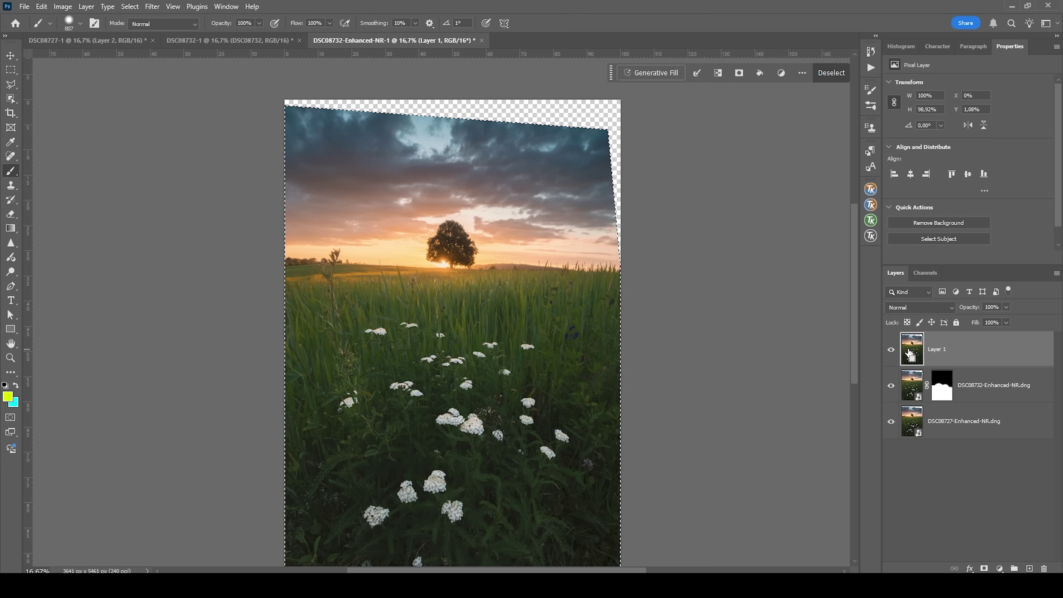
{"action": "left_click", "coordinate": [909, 353], "text": "ctrl"}
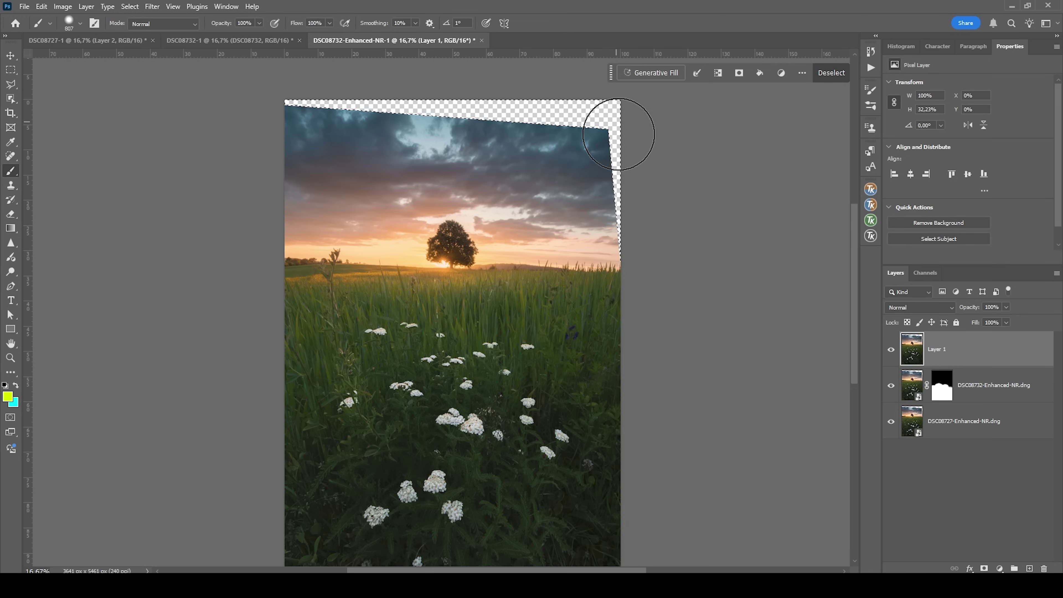
Expand the edge selection by 2 pixels.
{"action": "left_click", "coordinate": [130, 7]}
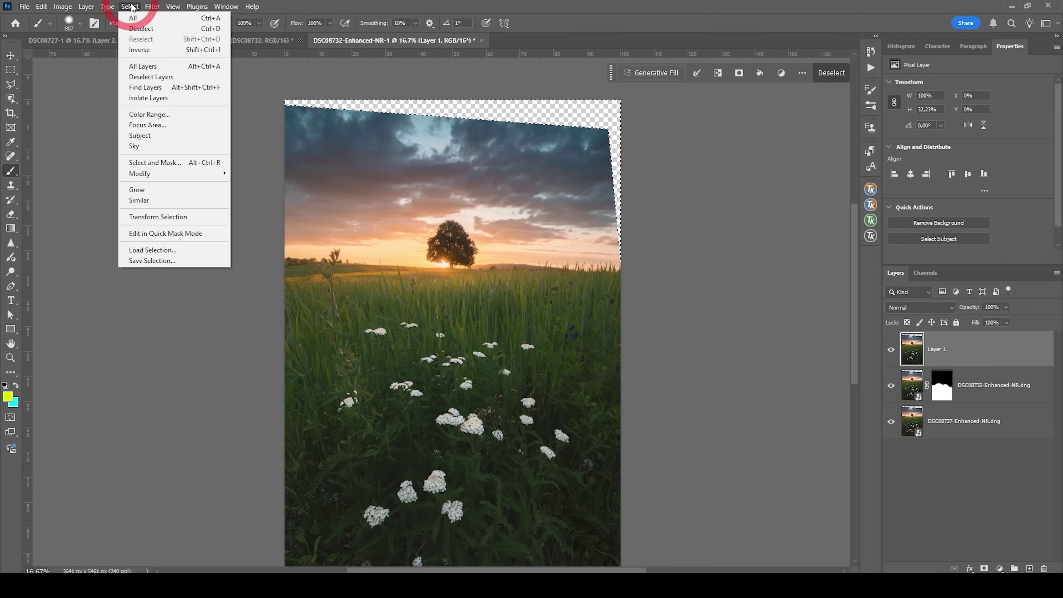
{"action": "mouse_move", "coordinate": [198, 174]}
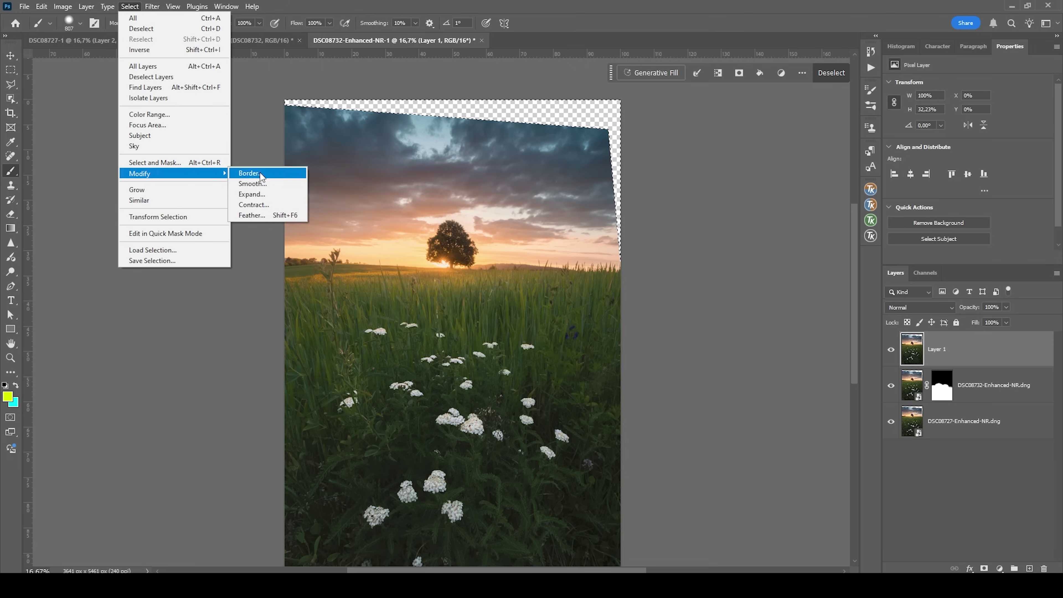
{"action": "left_click", "coordinate": [277, 195]}
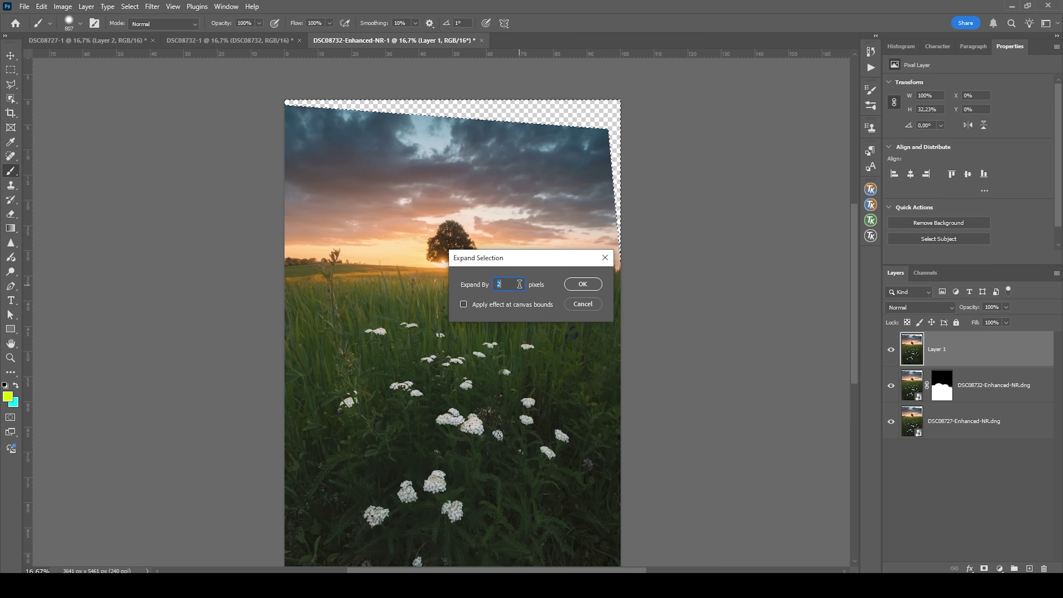
{"action": "left_click", "coordinate": [579, 284]}
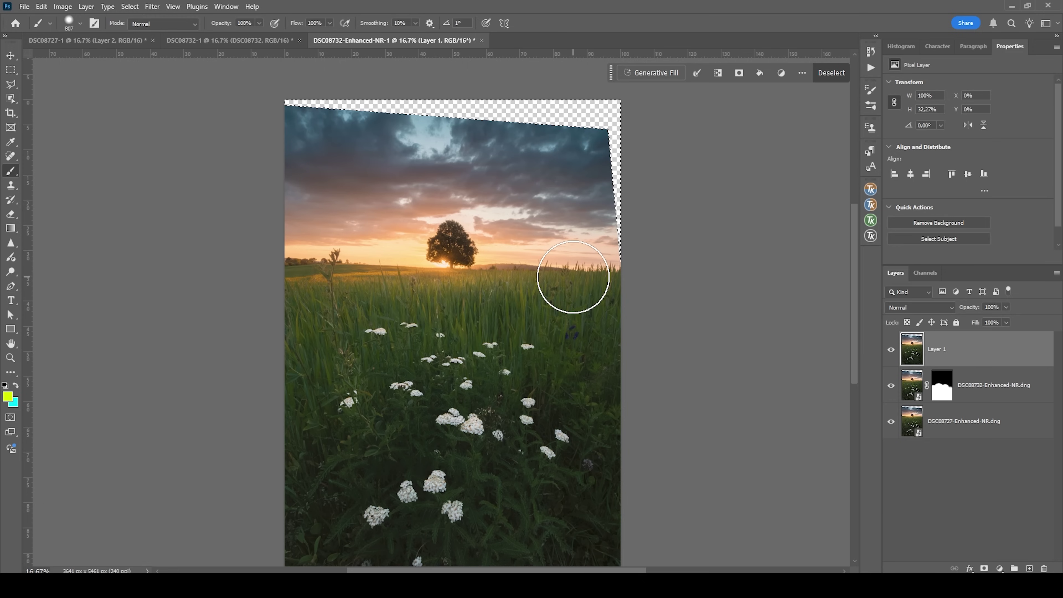
Fill the expanded selection using Content-Aware Fill.
{"action": "key", "text": "shift+BackSpace"}
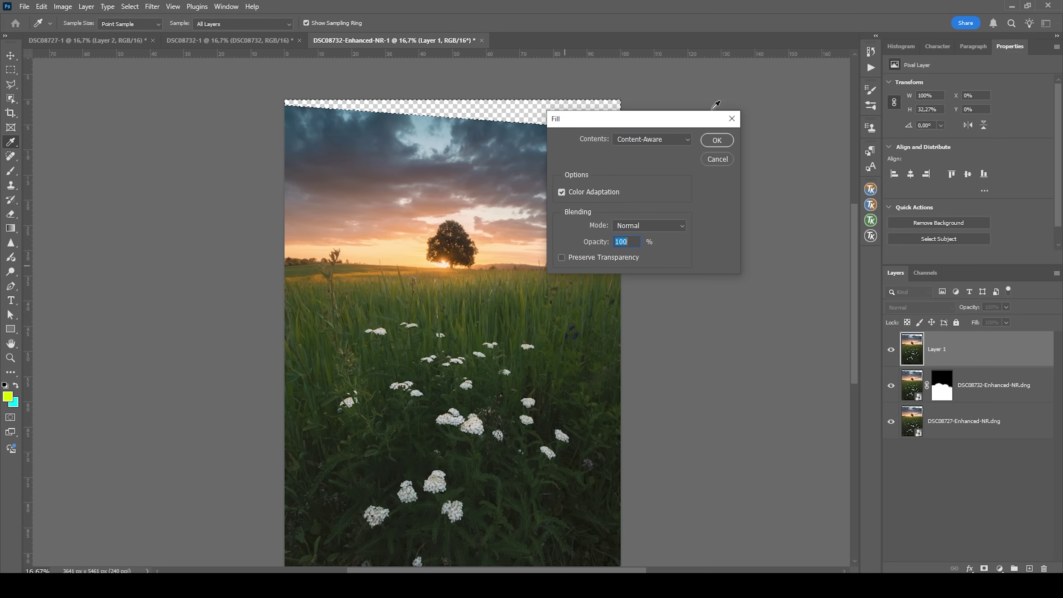
{"action": "left_click_drag", "start_coordinate": [646, 123], "coordinate": [746, 127]}
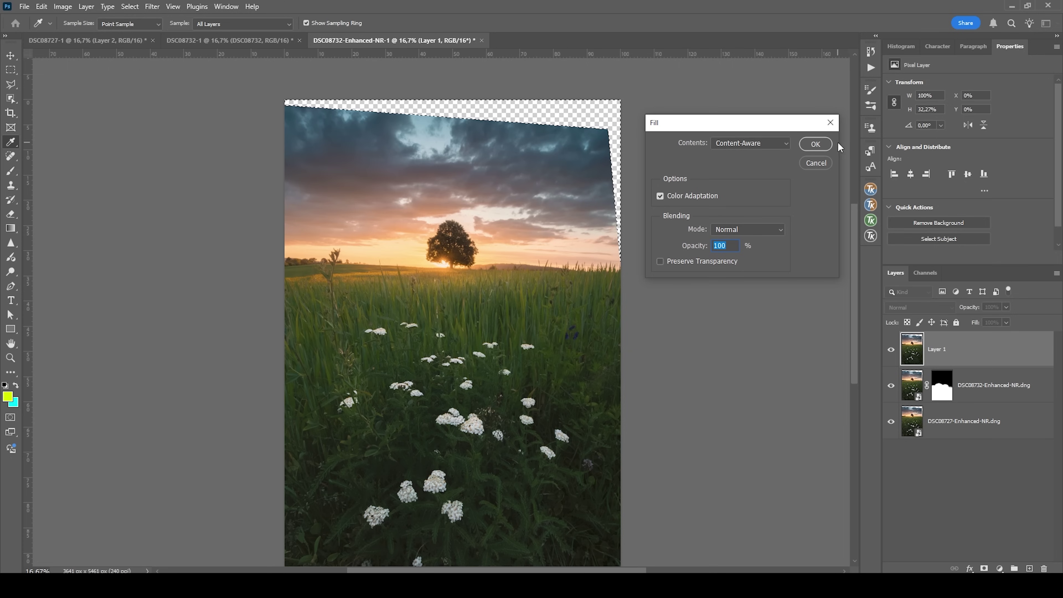
{"action": "left_click", "coordinate": [816, 144]}
{"action": "key", "text": "b"}
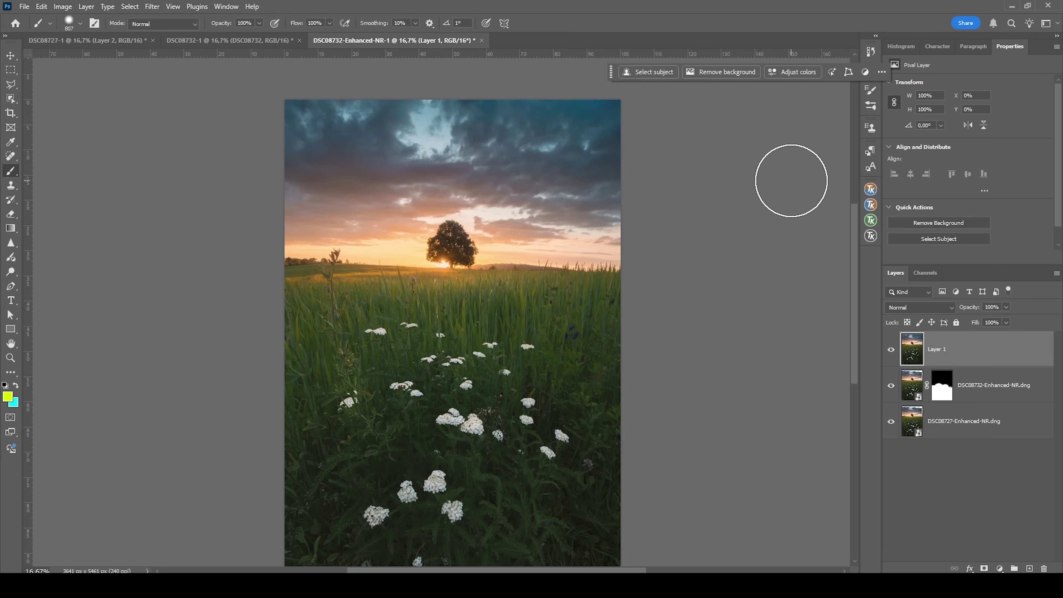
Spot-heal the small white flower, purple flower and white speck with a 235 brush.
{"action": "scroll", "coordinate": [721, 189], "scroll_direction": "down", "scroll_amount": 2}
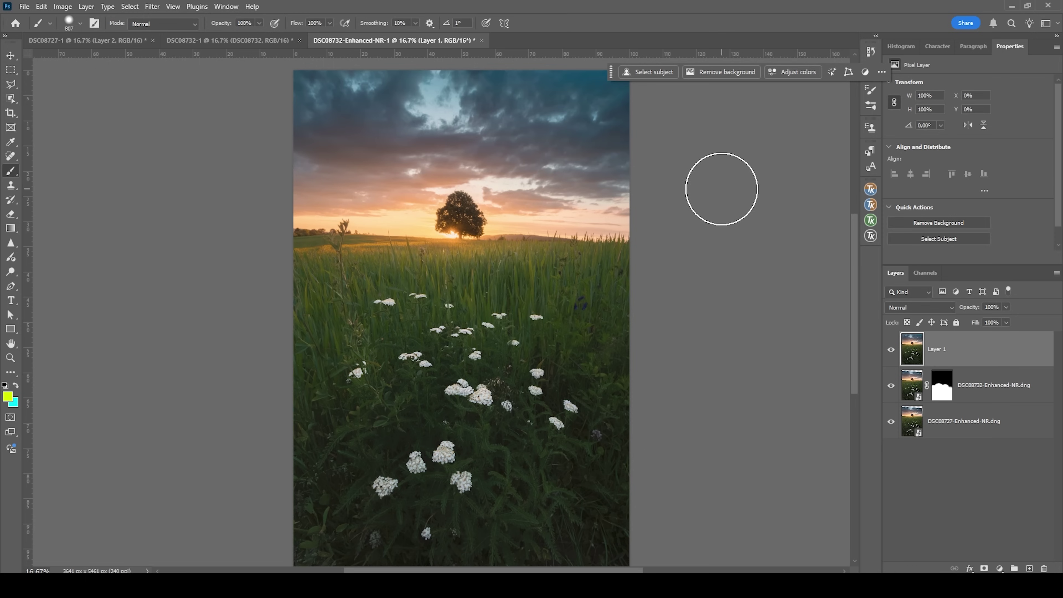
{"action": "left_click", "coordinate": [10, 157]}
{"action": "scroll", "coordinate": [451, 348], "scroll_direction": "down", "scroll_amount": 3}
{"action": "scroll", "coordinate": [401, 507], "scroll_direction": "up", "scroll_amount": 3}
{"action": "left_click_drag", "start_coordinate": [361, 487], "coordinate": [368, 487]}
{"action": "left_click", "coordinate": [358, 486]}
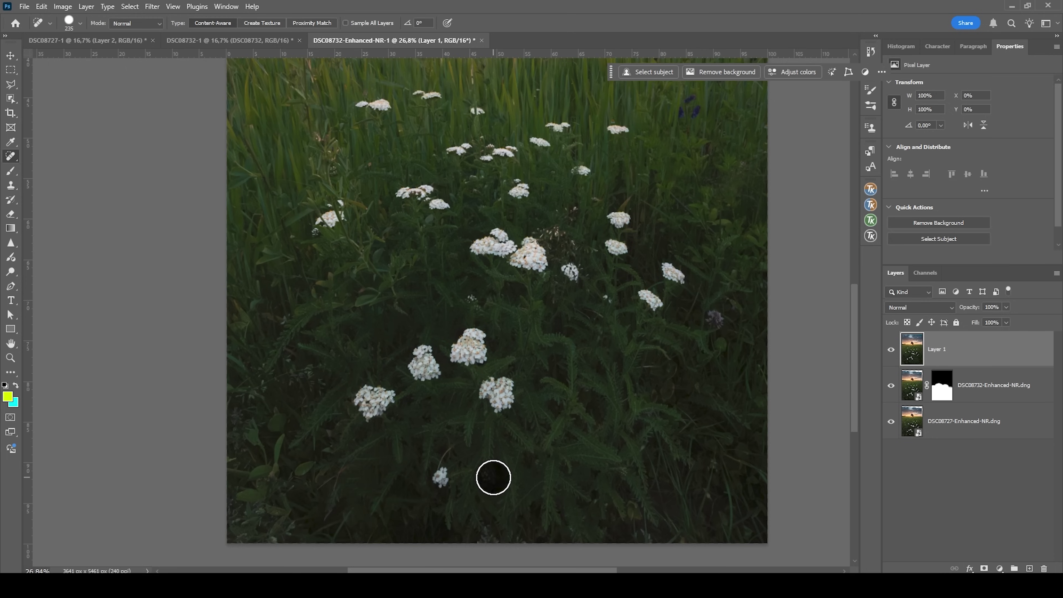
{"action": "scroll", "coordinate": [732, 373], "scroll_direction": "up", "scroll_amount": 1}
{"action": "left_click", "coordinate": [714, 333]}
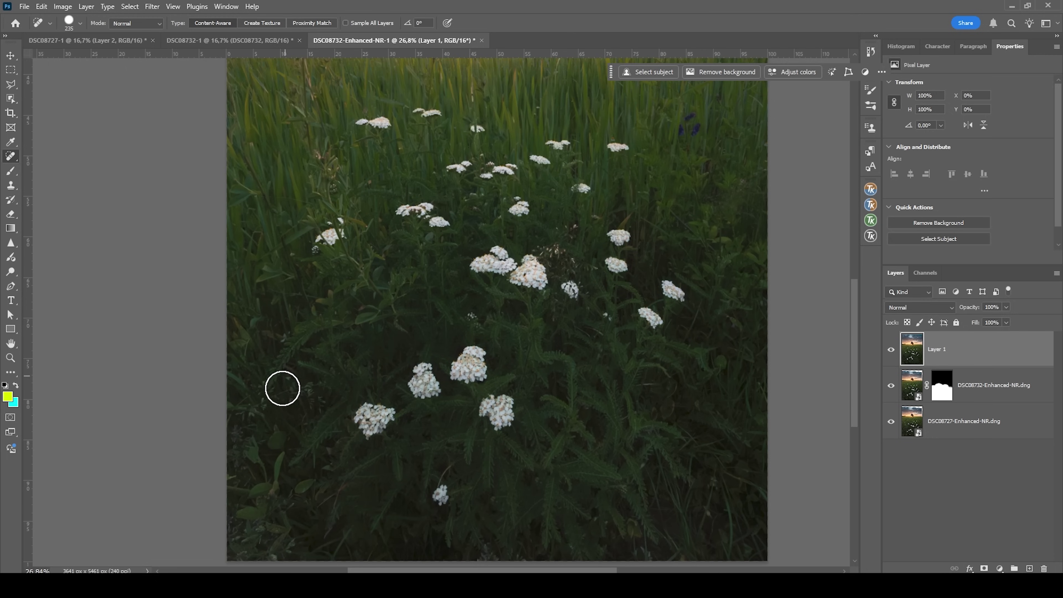
{"action": "left_click", "coordinate": [472, 315]}
Erase the tall stem tip poking above the left horizon.
{"action": "scroll", "coordinate": [348, 127], "scroll_direction": "up", "scroll_amount": 5}
{"action": "scroll", "coordinate": [347, 127], "scroll_direction": "up", "scroll_amount": 4}
{"action": "mouse_move", "coordinate": [358, 167]}
{"action": "left_mouse_down"}
{"action": "mouse_move", "coordinate": [361, 136]}
{"action": "mouse_move", "coordinate": [352, 170]}
{"action": "mouse_move", "coordinate": [367, 141]}
{"action": "mouse_move", "coordinate": [345, 213]}
{"action": "mouse_move", "coordinate": [317, 177]}
{"action": "left_mouse_up"}
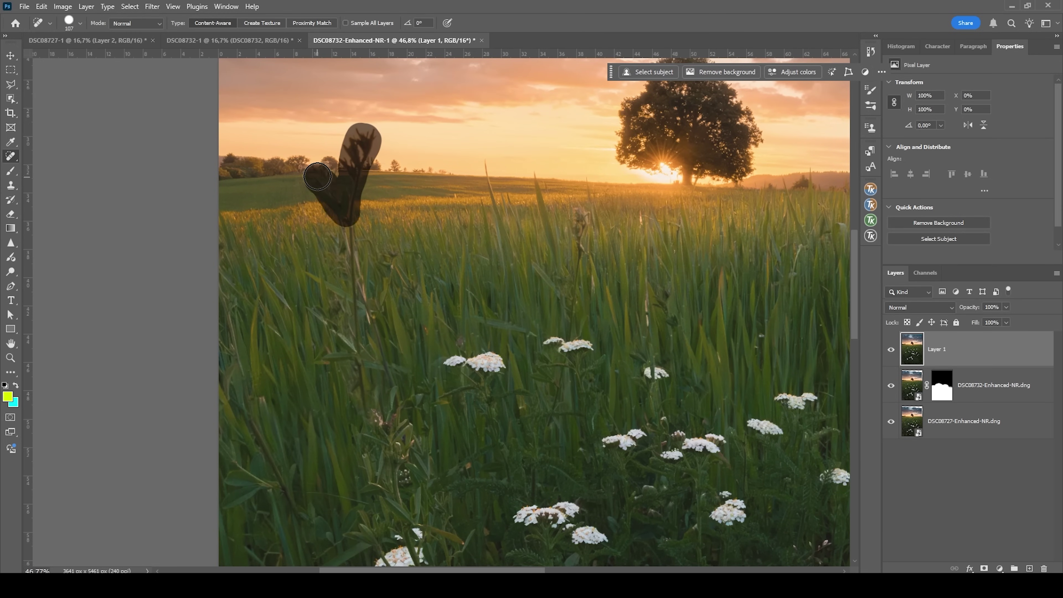
{"action": "scroll", "coordinate": [367, 197], "scroll_direction": "down", "scroll_amount": 5}
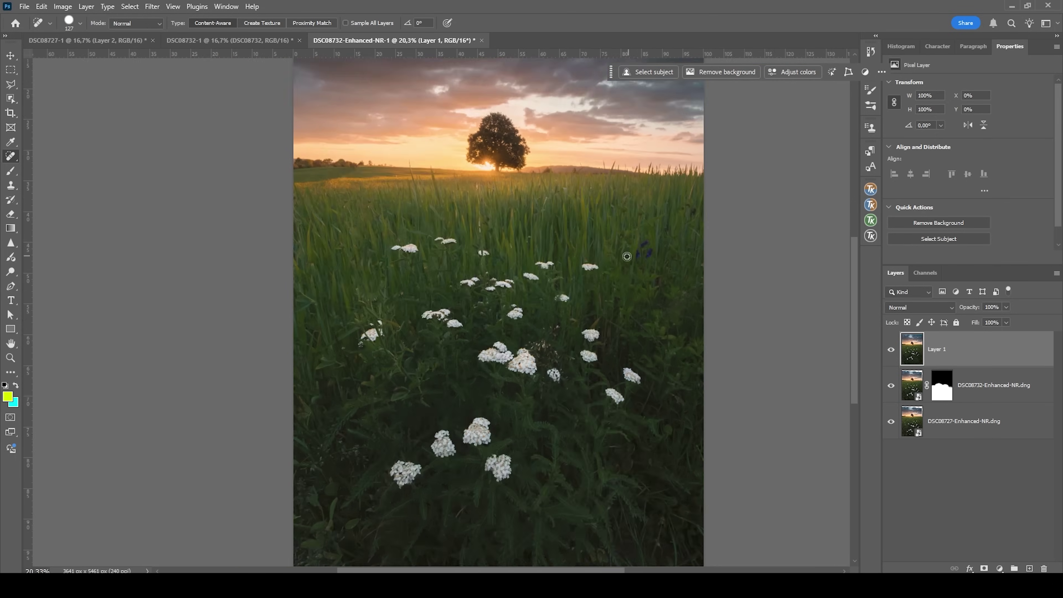
{"action": "scroll", "coordinate": [728, 300], "scroll_direction": "down", "scroll_amount": 1}
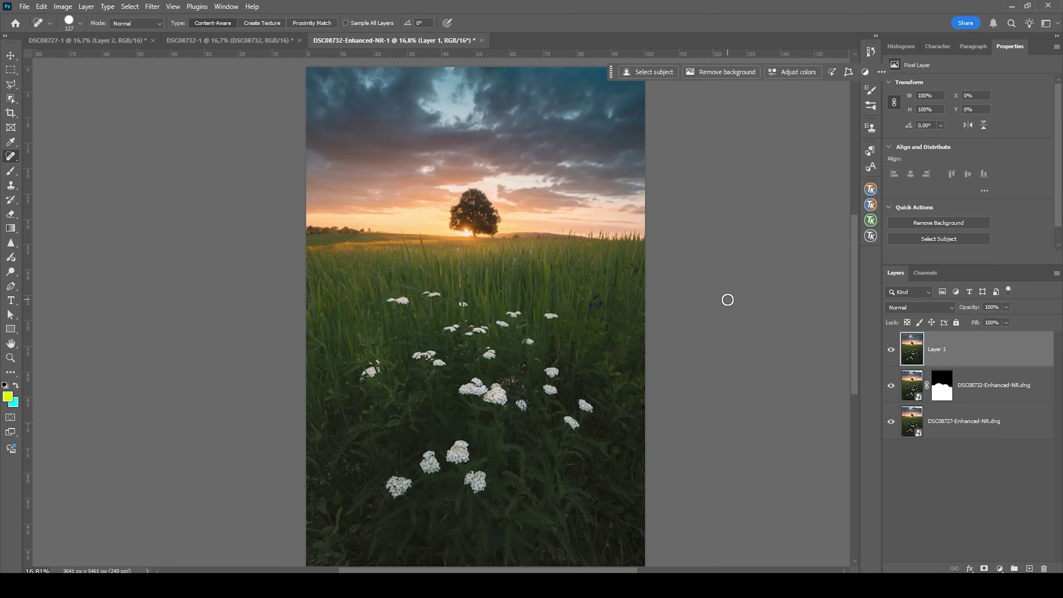